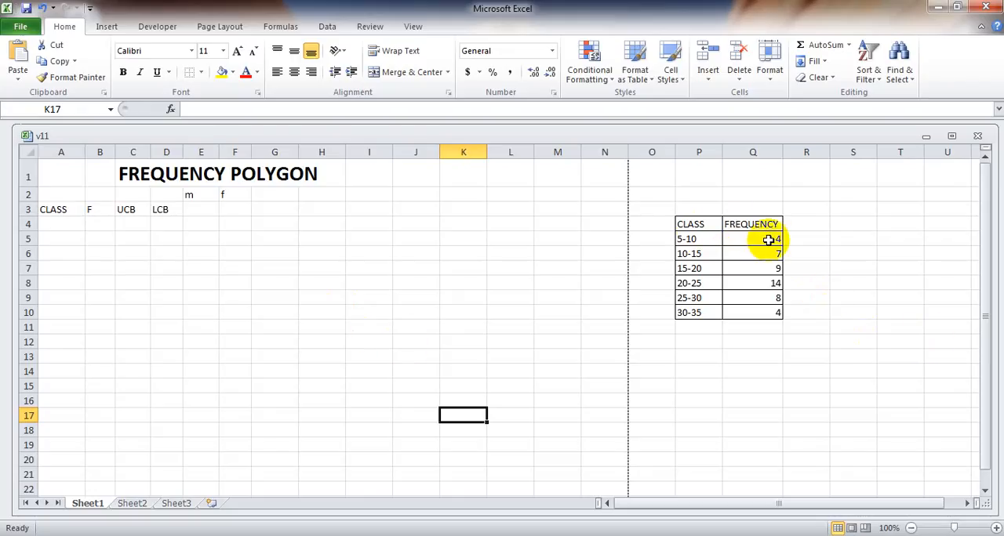
Change the headers in C3 and D3 to lcb and ucb.
left_click(217, 27)
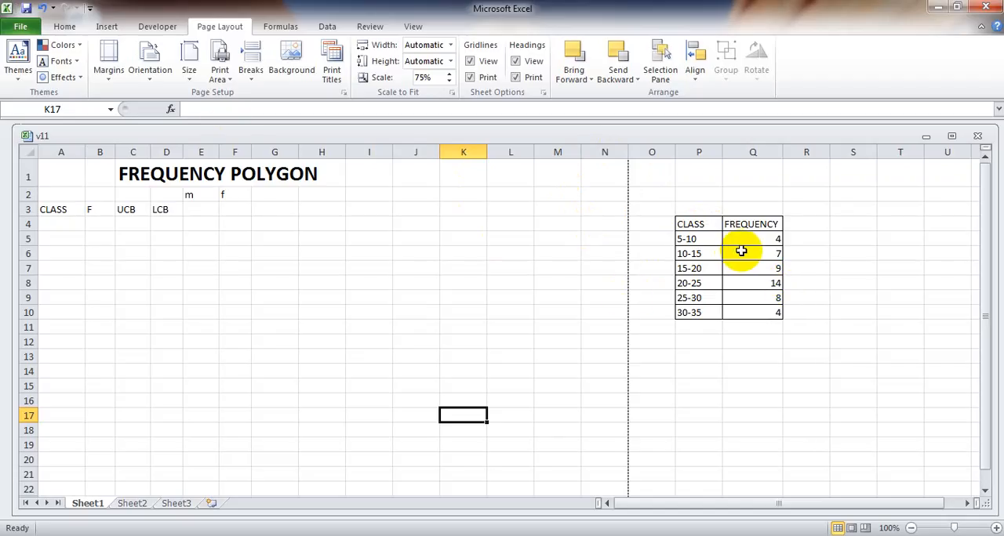
left_click(63, 223)
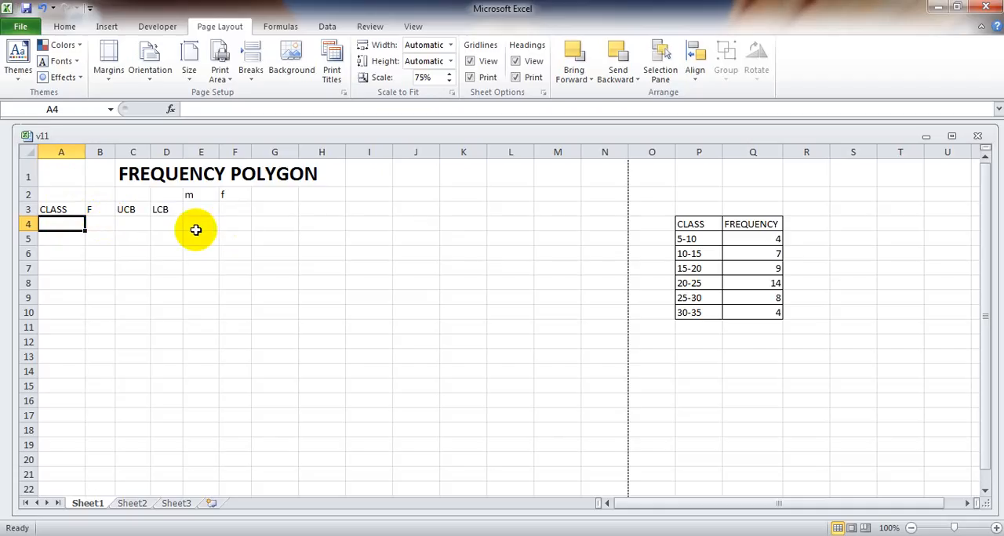
left_click(129, 212)
key("BackSpace")
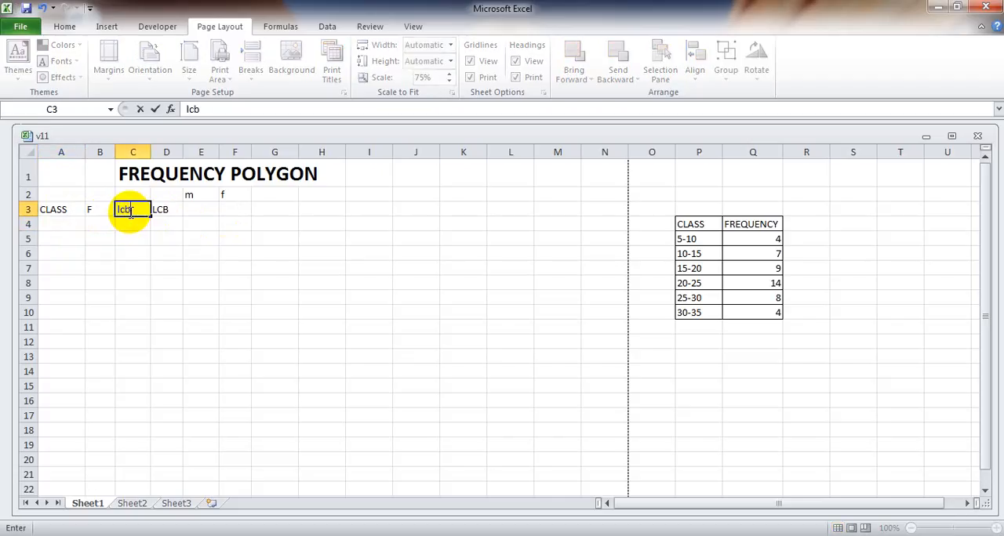
key("Tab")
key("BackSpace")
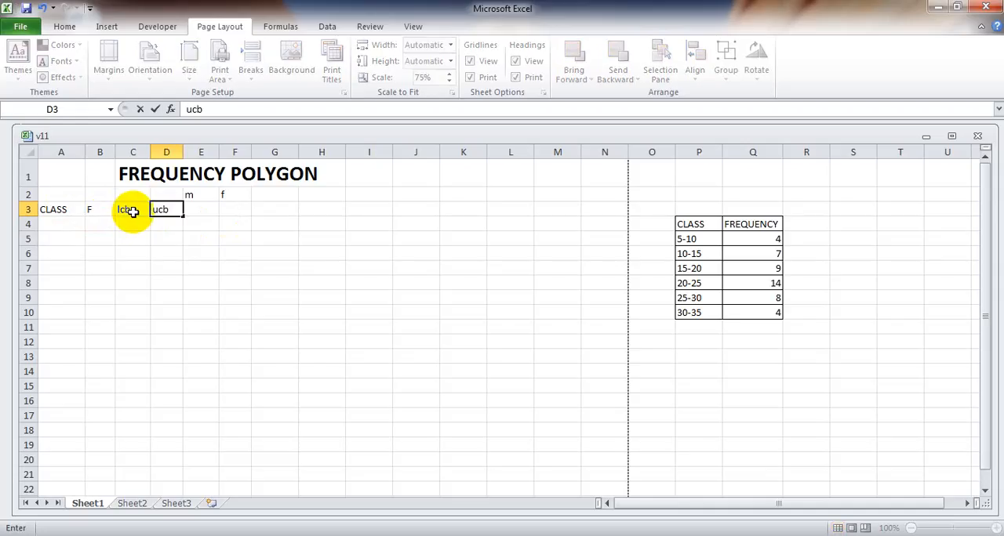
left_click(239, 264)
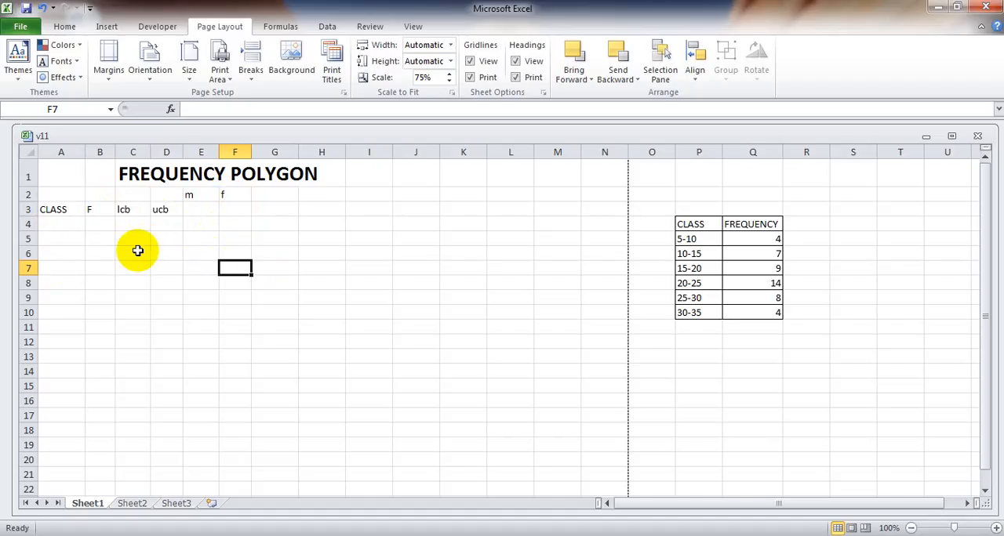
Enter the class intervals 5-10 and 10-15 as text in A4 and A5.
left_click(49, 227)
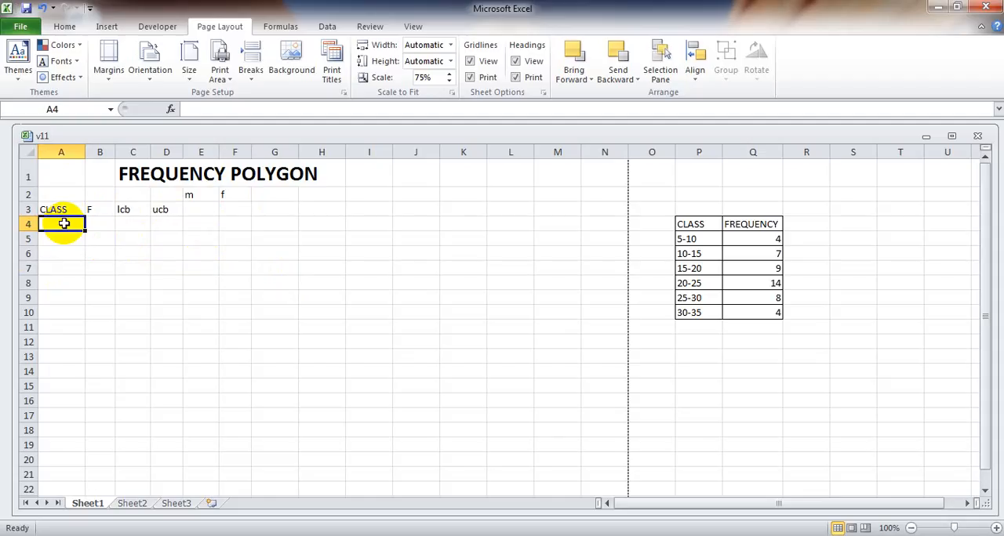
type("'5-10")
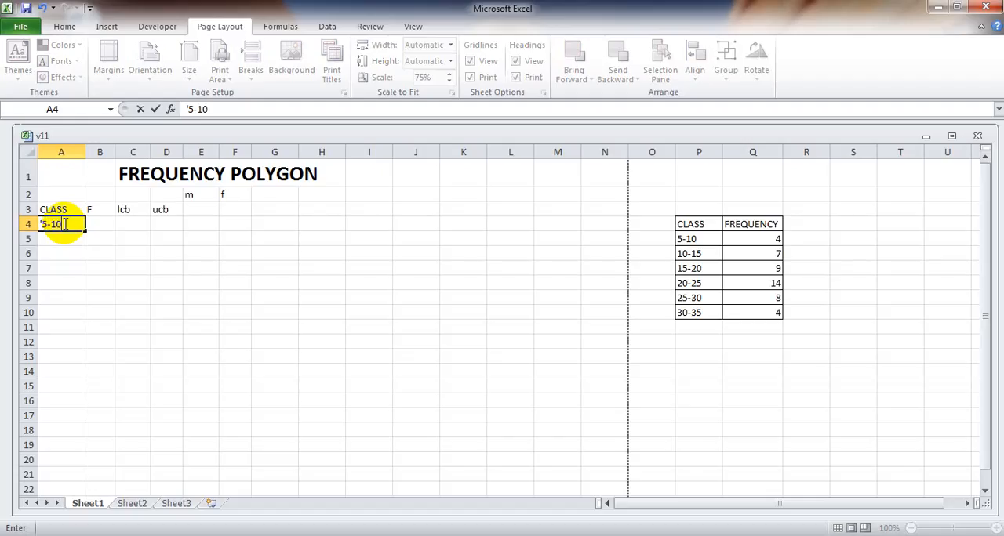
key("Return")
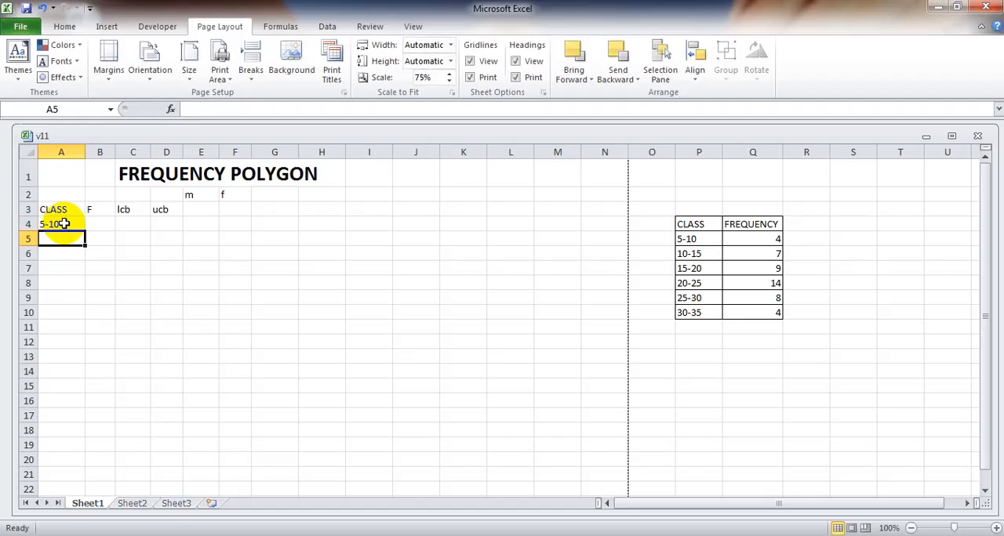
type("'10-15")
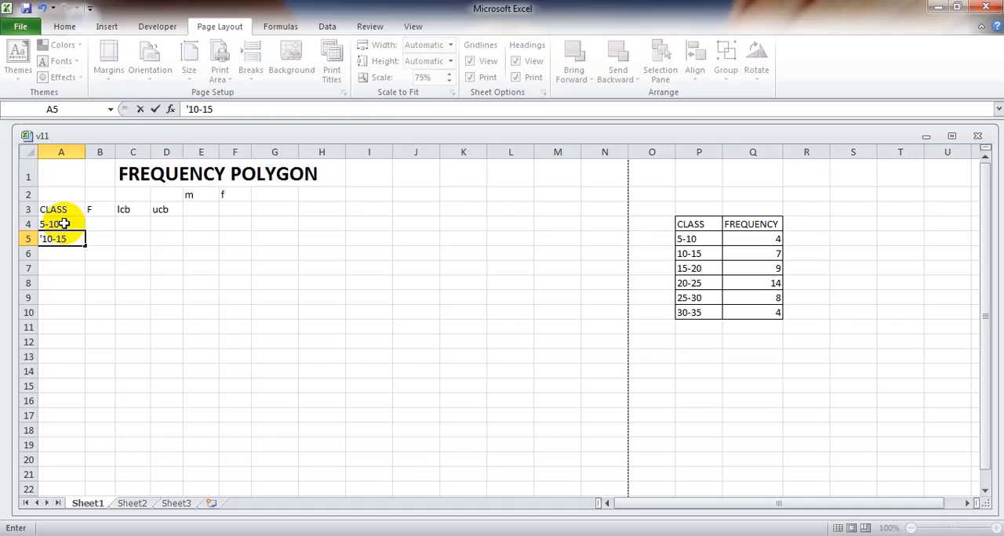
key("Return")
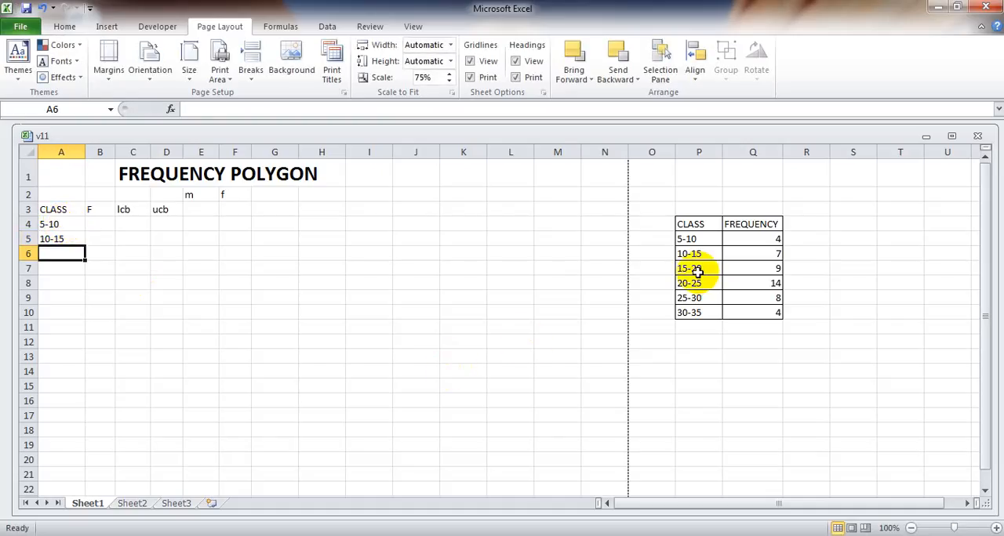
Copy the class intervals 15-20 through 30-35 from P7:P10 into the CLASS column starting at A6.
left_click_drag(694, 268, 696, 314)
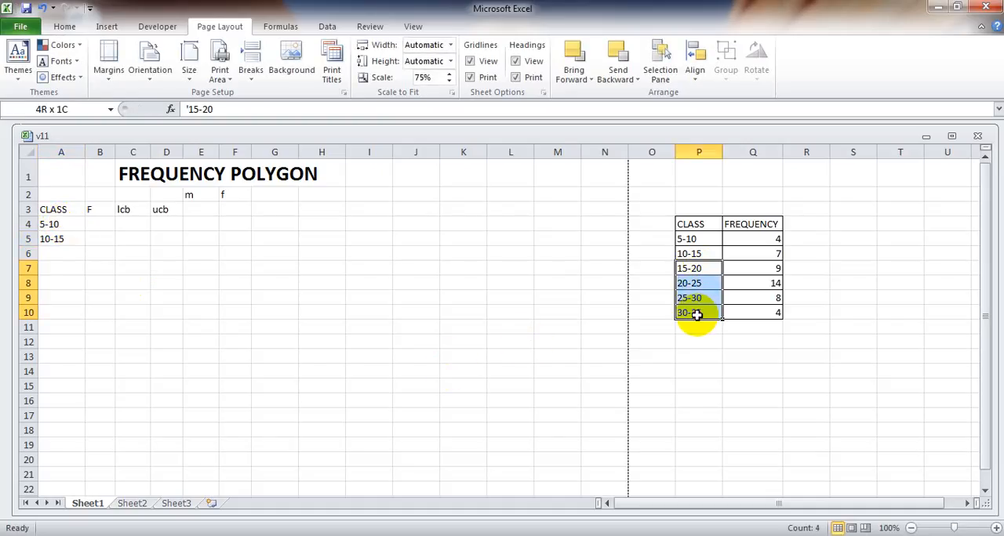
key("ctrl+c")
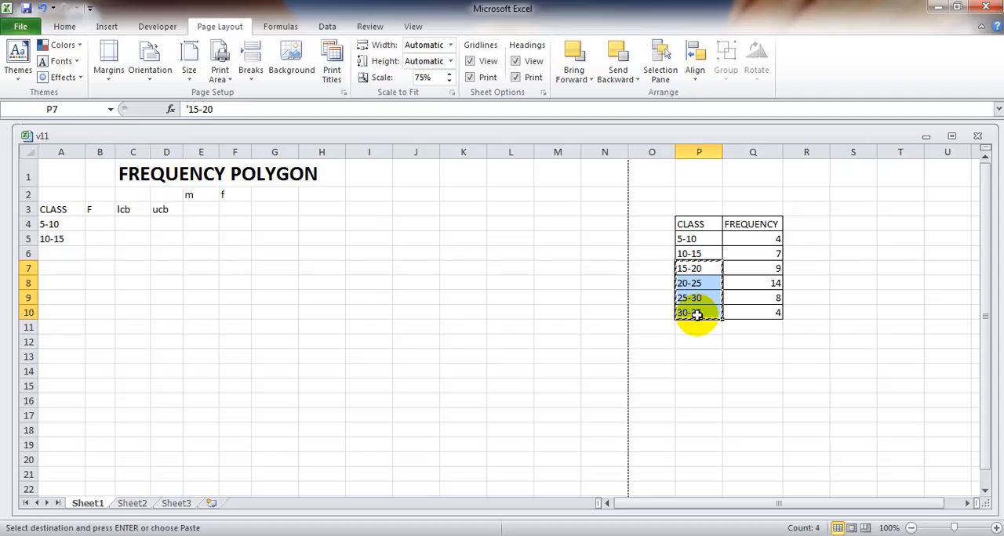
left_click(68, 253)
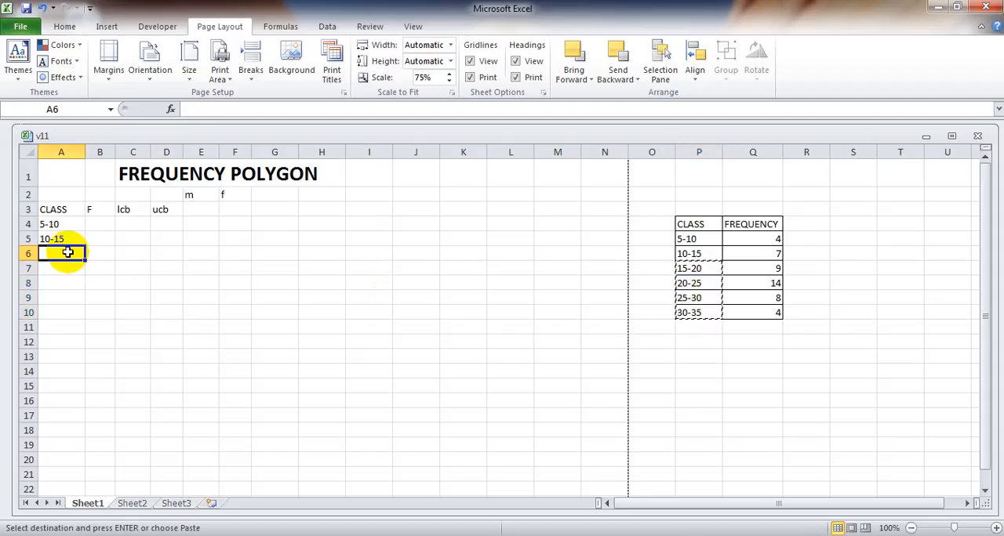
key("ctrl+v")
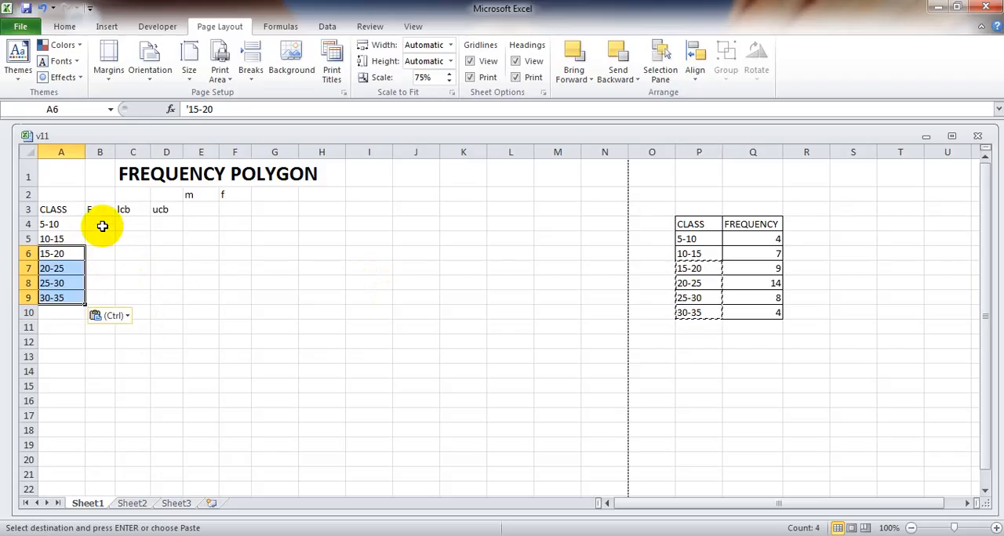
Copy the six frequency values from Q5:Q10 into the F column starting at B4.
left_click(714, 400)
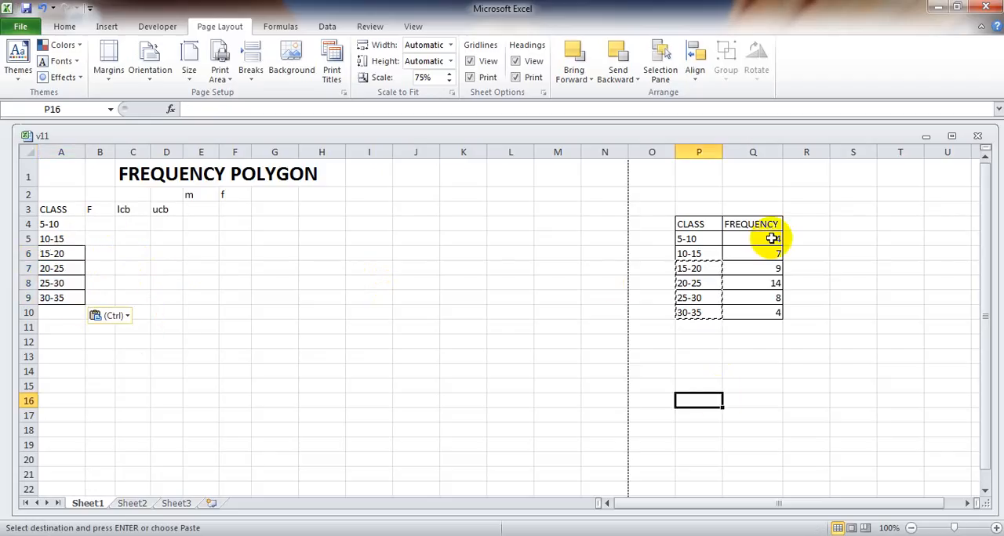
left_click_drag(758, 237, 765, 314)
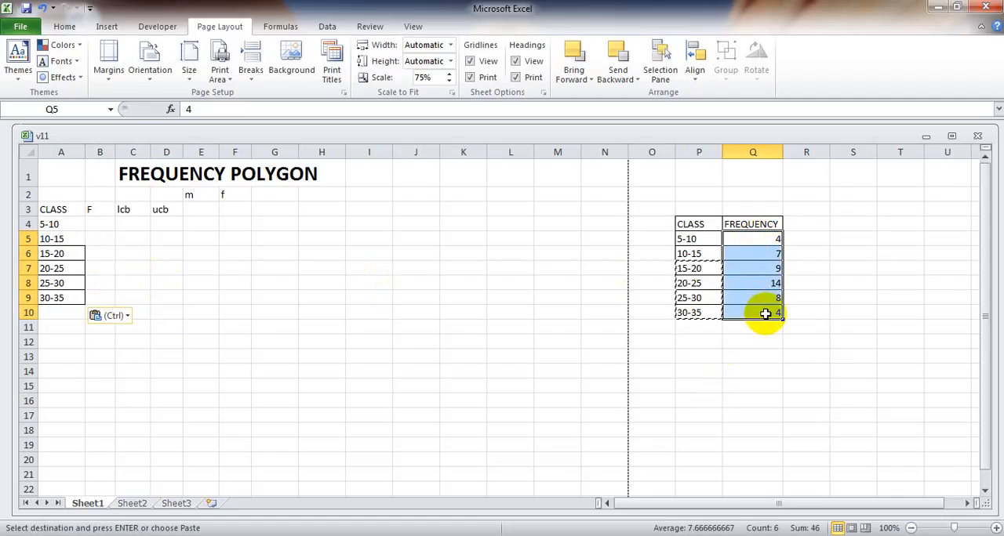
key("ctrl+c")
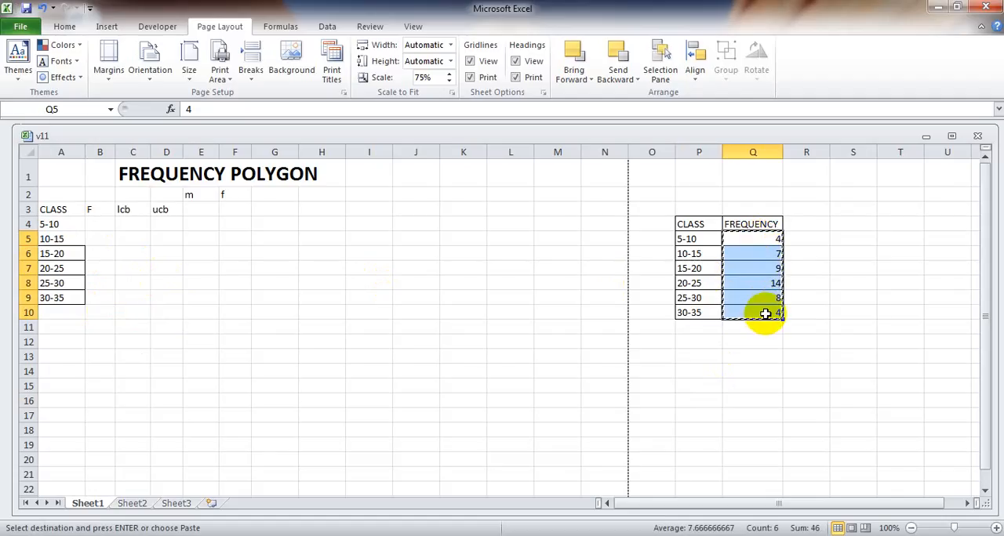
left_click(90, 224)
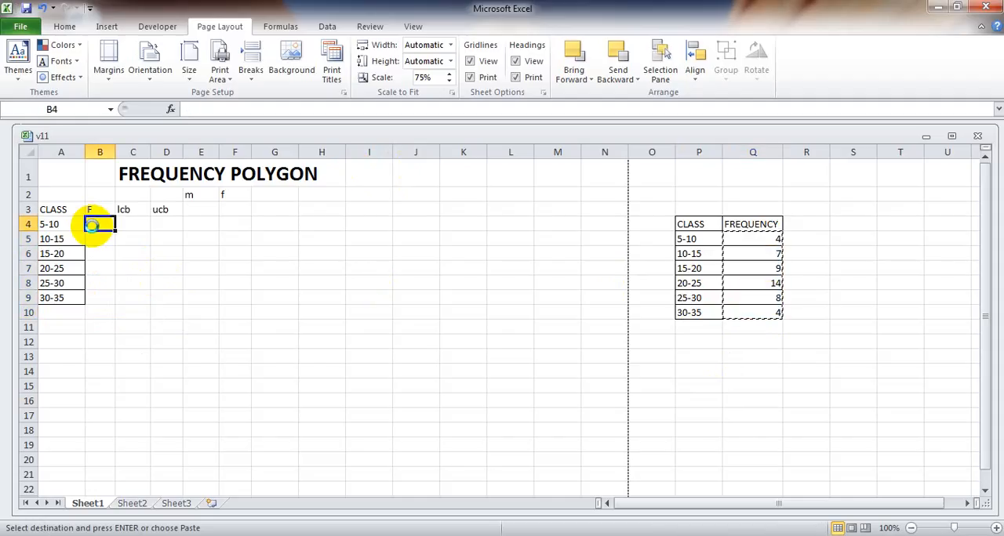
key("ctrl+v")
left_click(246, 354)
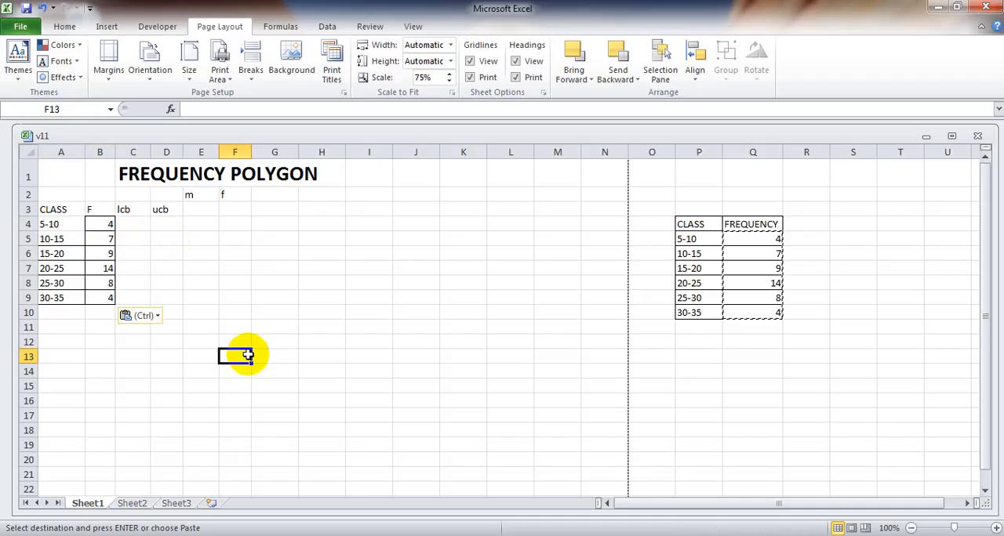
left_click(144, 399)
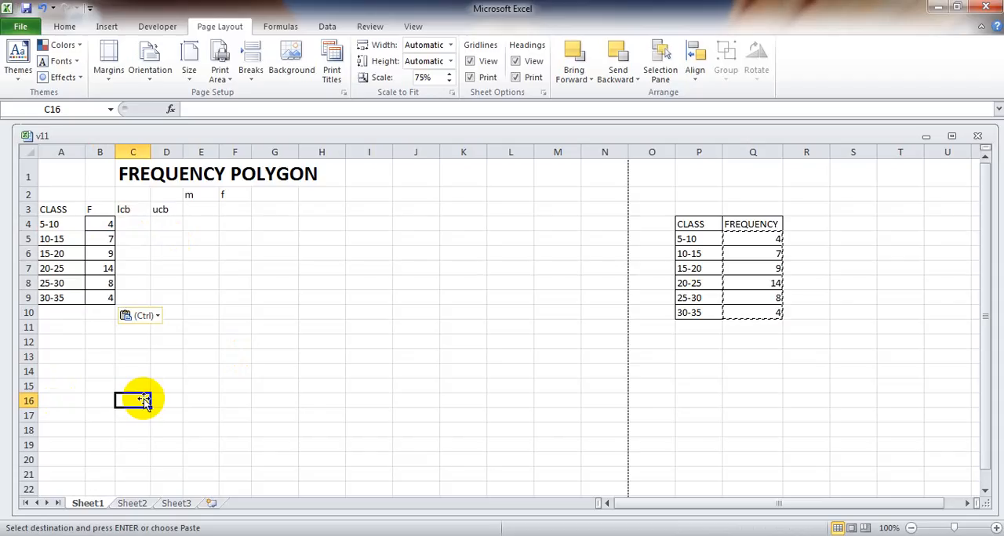
left_click(145, 371)
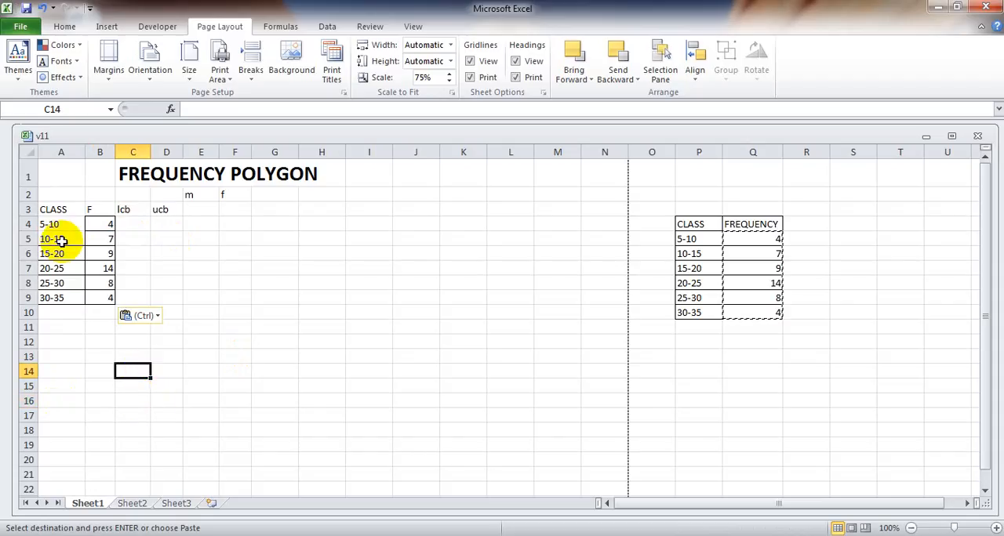
Split the class intervals in A4:A9 with Text to Columns, using a hyphen as the delimiter and C4 as the destination.
left_click_drag(62, 224, 64, 295)
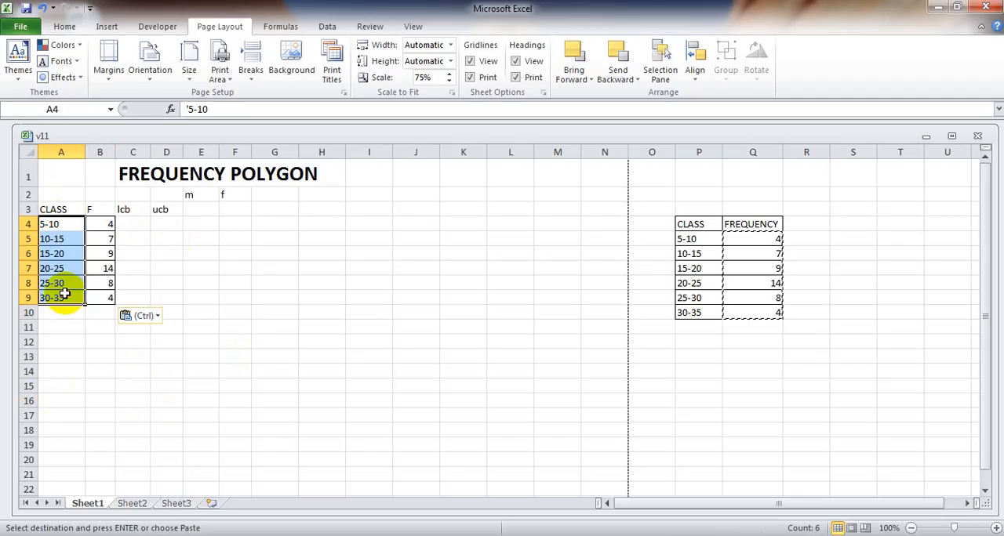
left_click(328, 26)
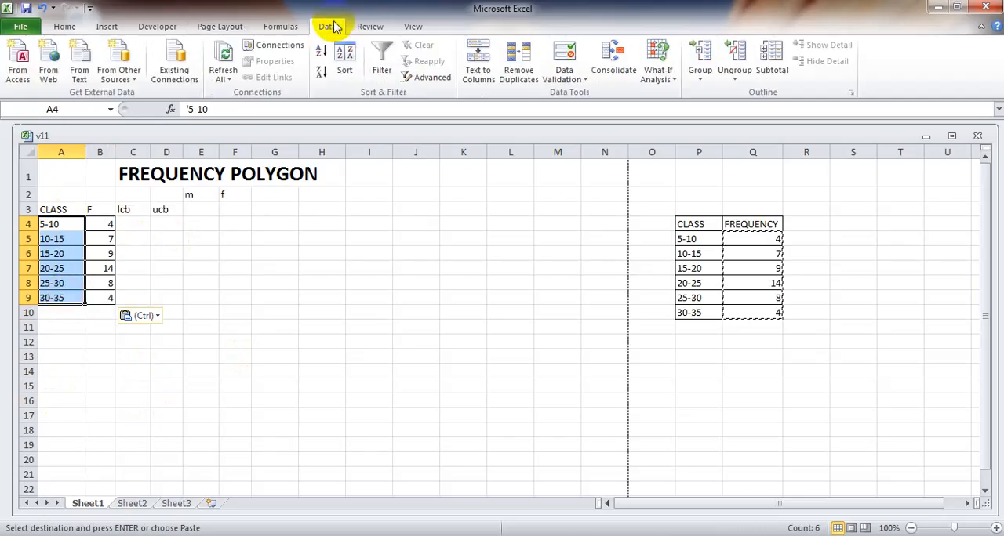
left_click(476, 59)
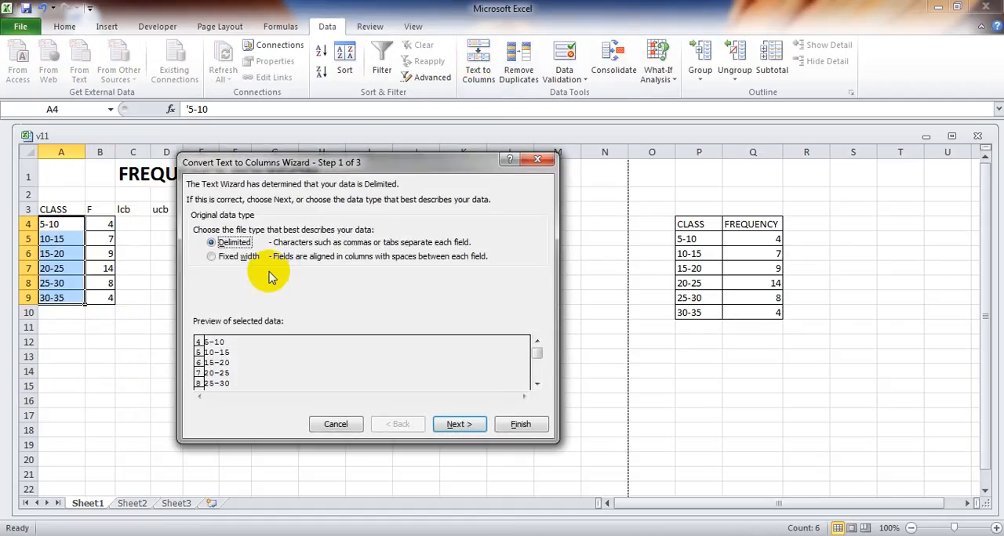
left_click(458, 430)
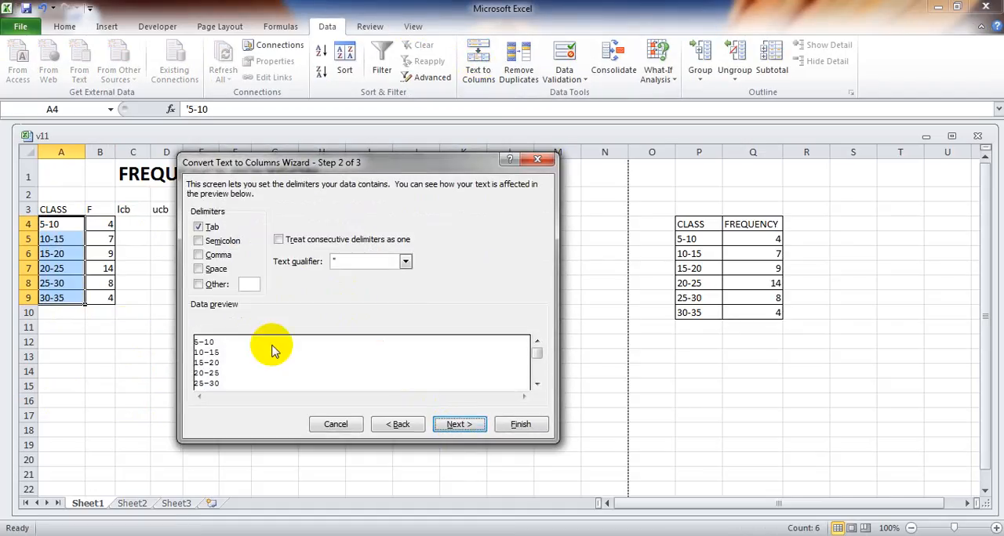
left_click(198, 285)
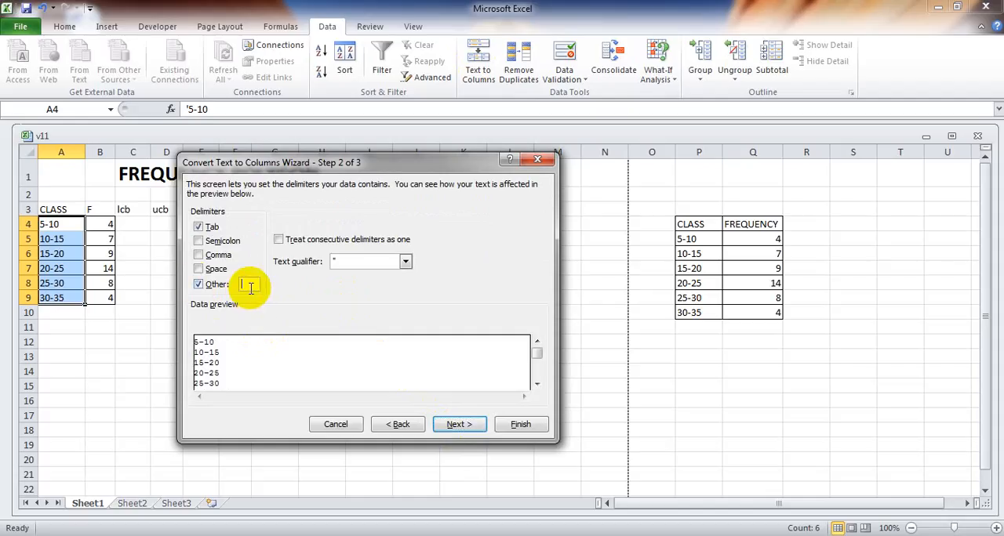
type("-")
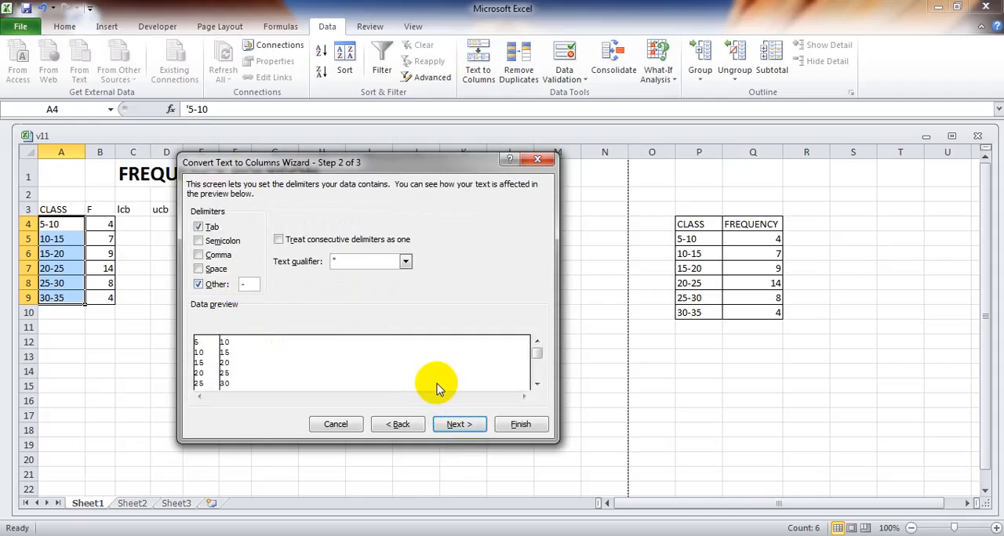
left_click(470, 426)
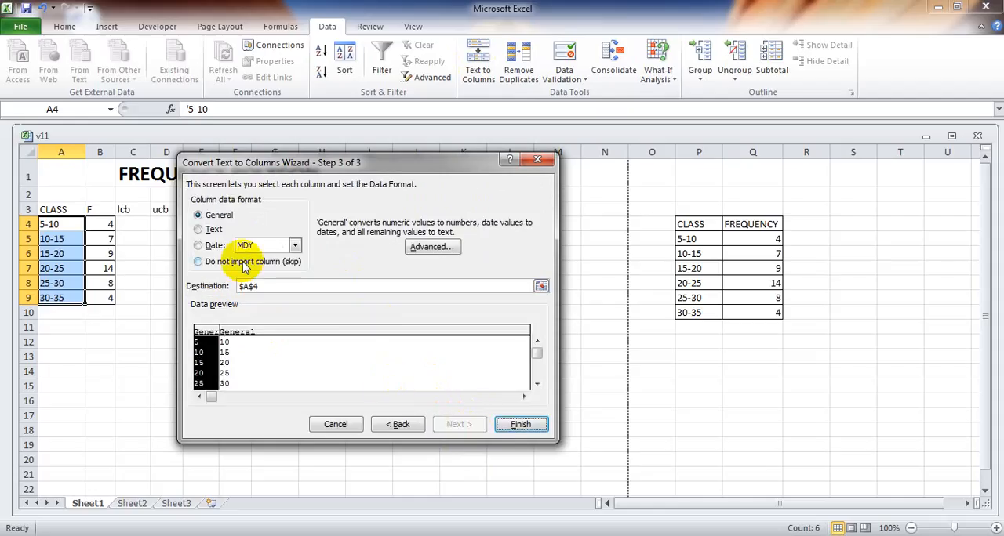
left_click(269, 287)
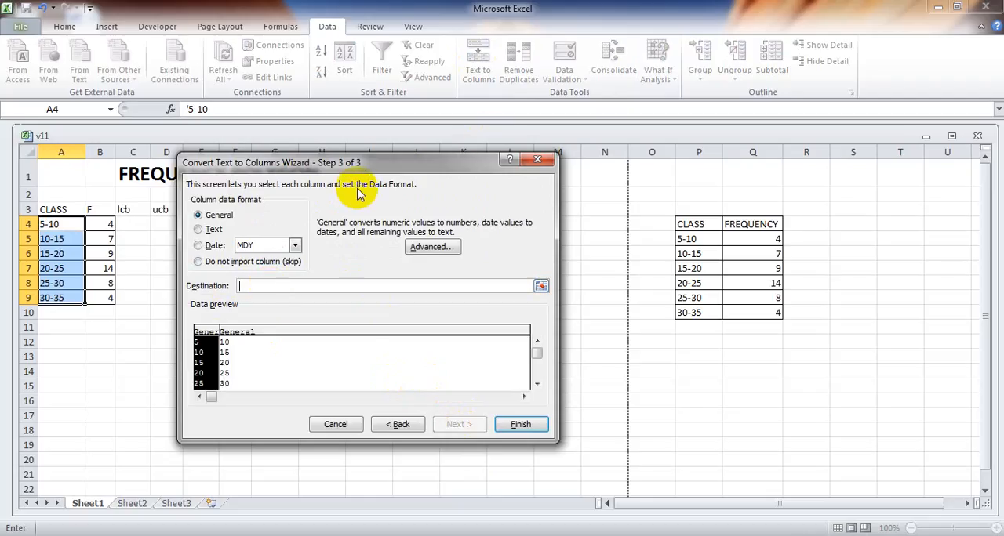
left_click_drag(364, 164, 470, 177)
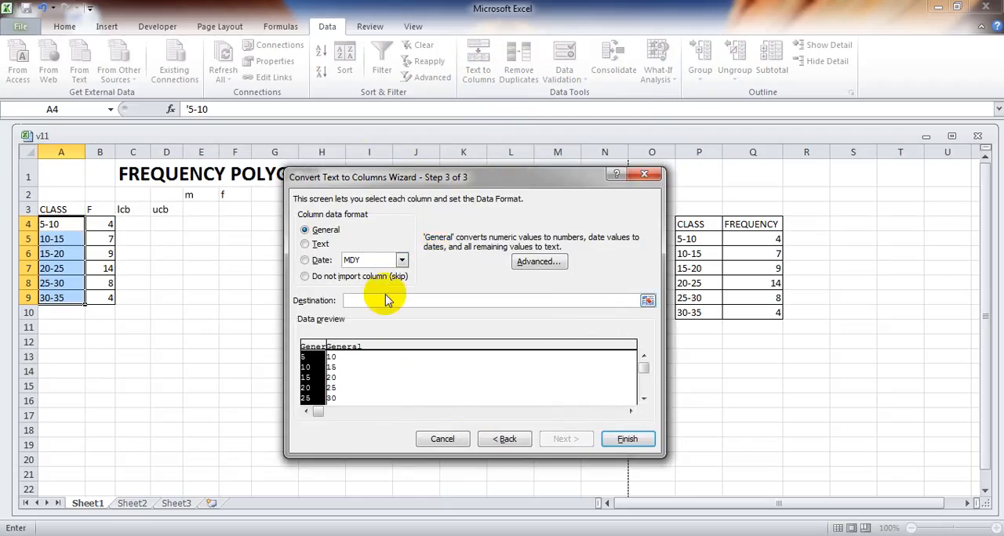
left_click(133, 225)
left_click(636, 437)
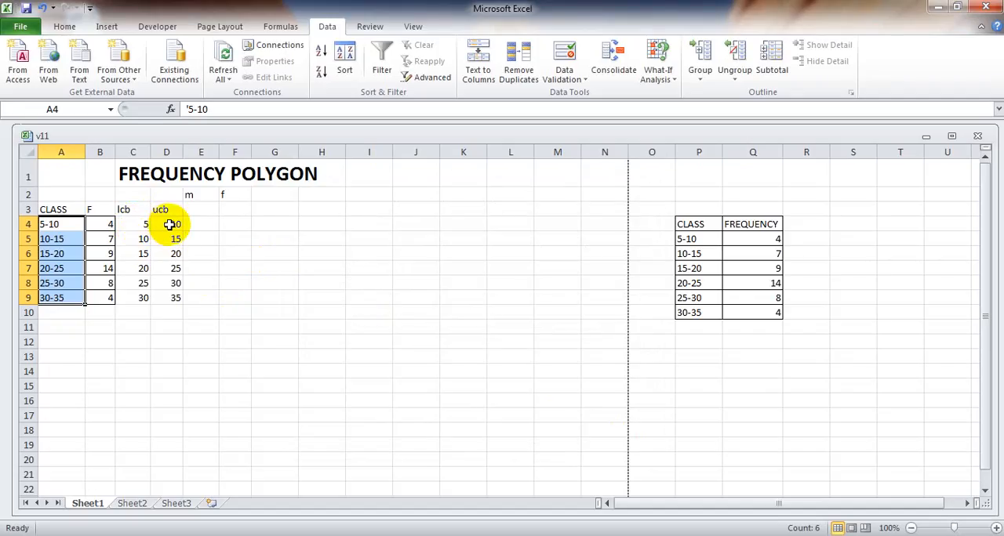
Calculate the first class midpoint in E4 with the formula =(C4+D4)/2.
left_click(199, 225)
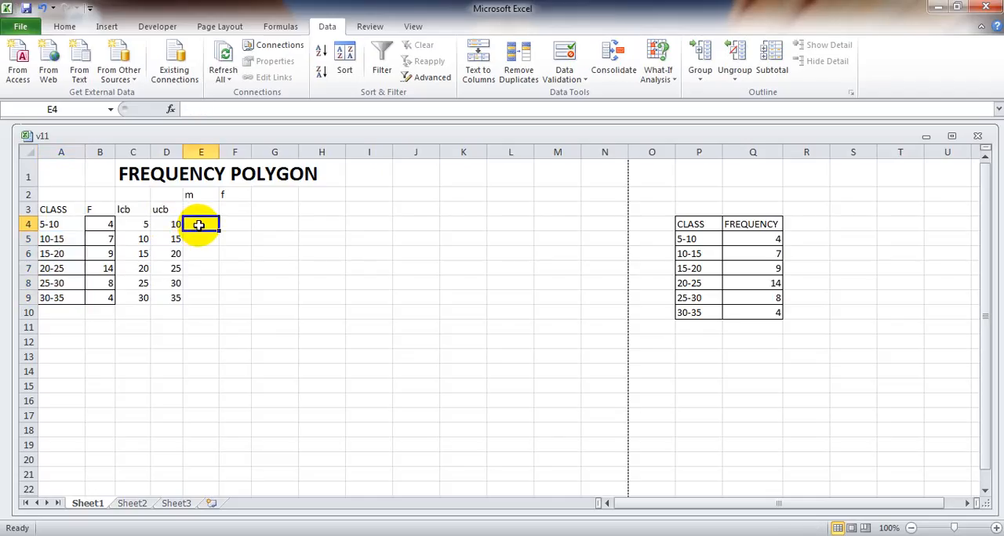
type("=")
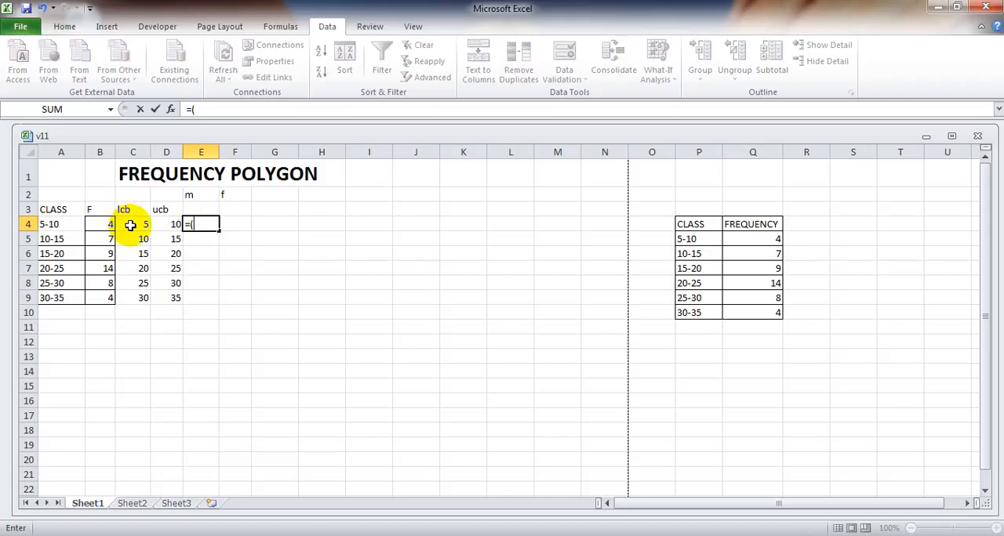
type("(")
left_click(131, 225)
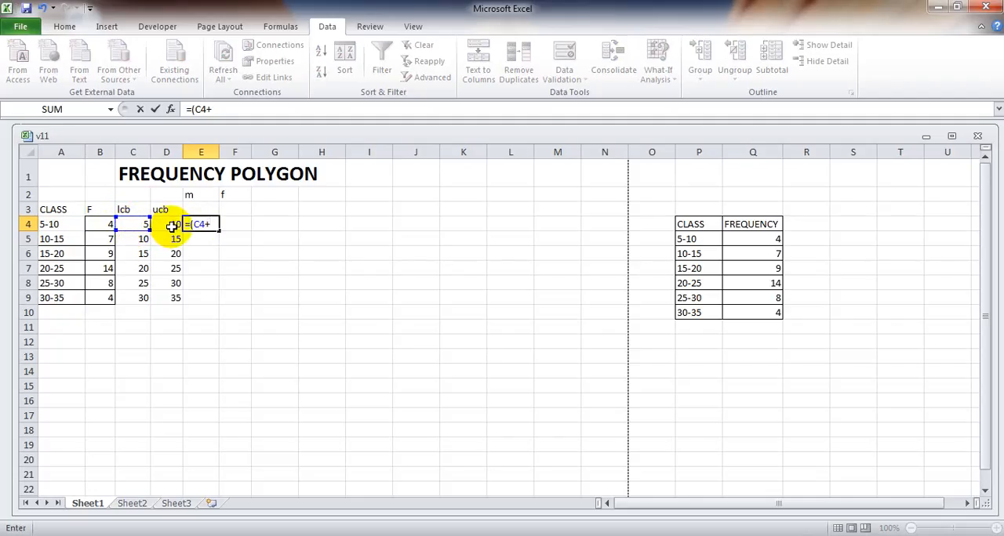
left_click(170, 226)
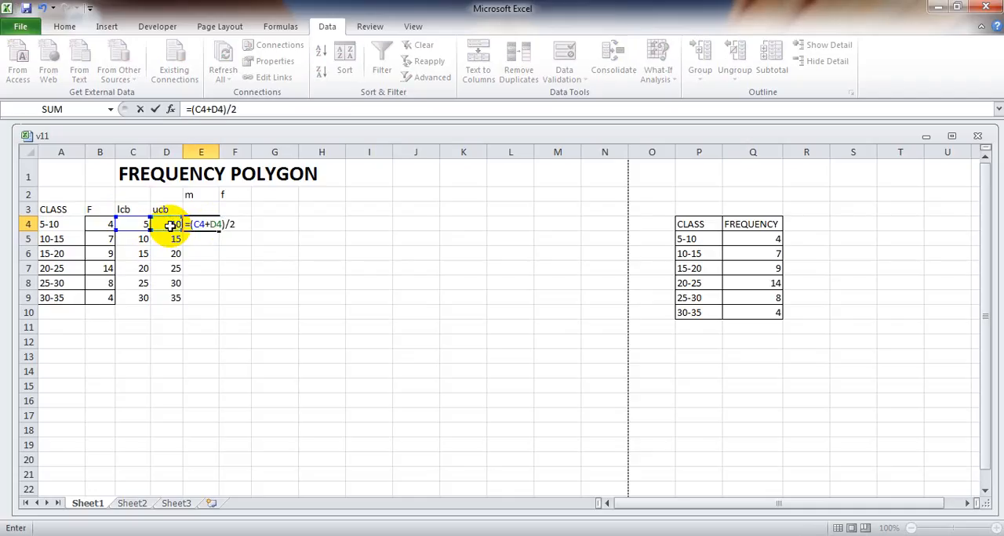
key("Return")
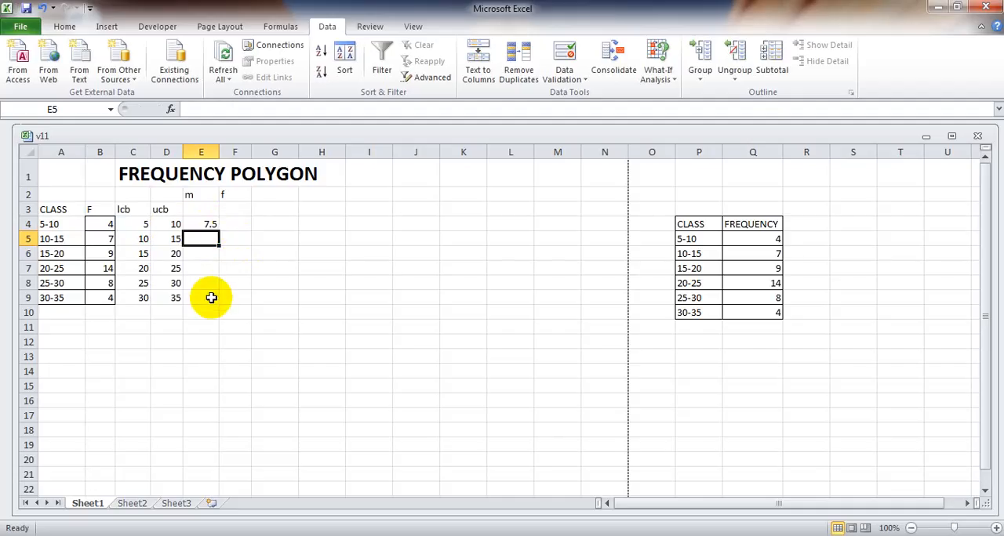
left_click(281, 257)
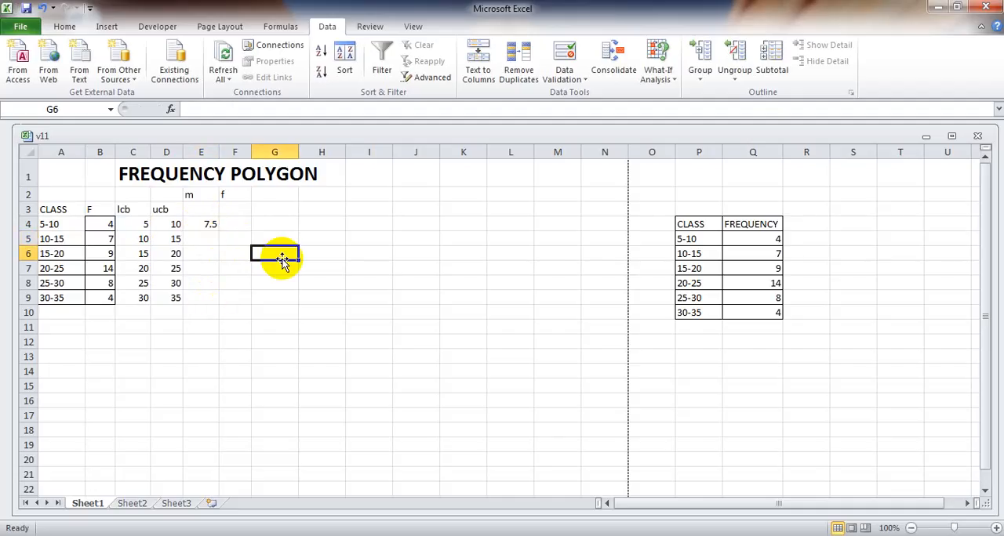
Fill the midpoint formula from E4 down through E9.
left_click(201, 225)
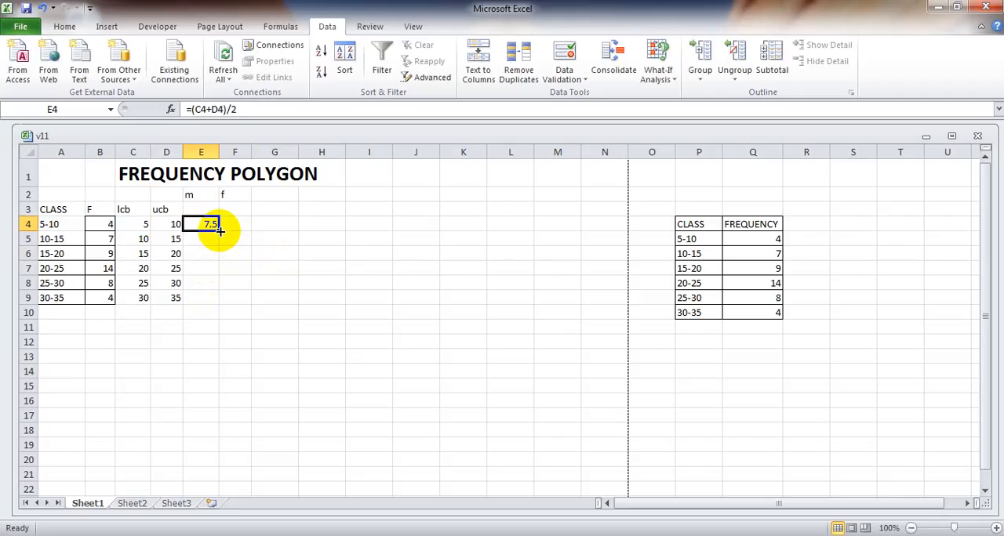
left_click_drag(221, 230, 220, 302)
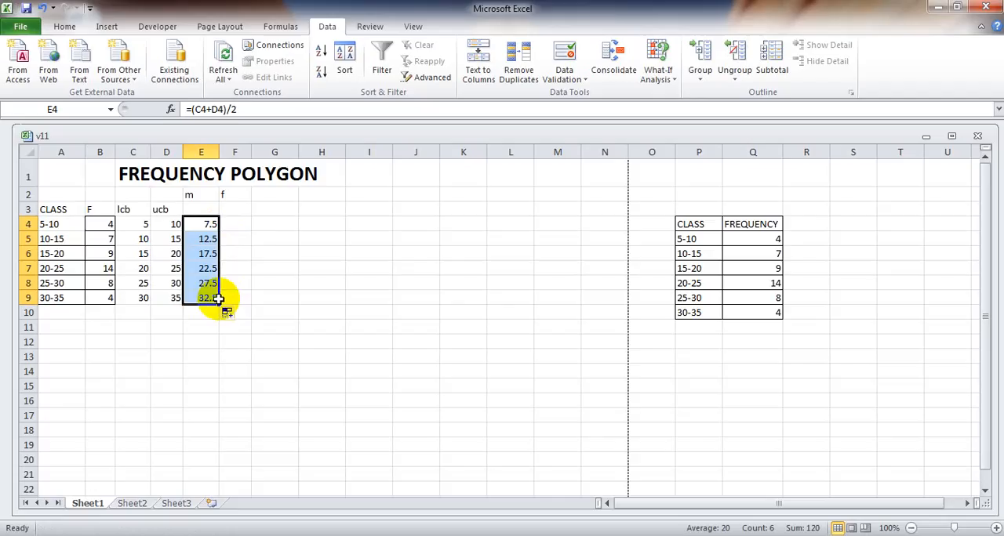
left_click(274, 281)
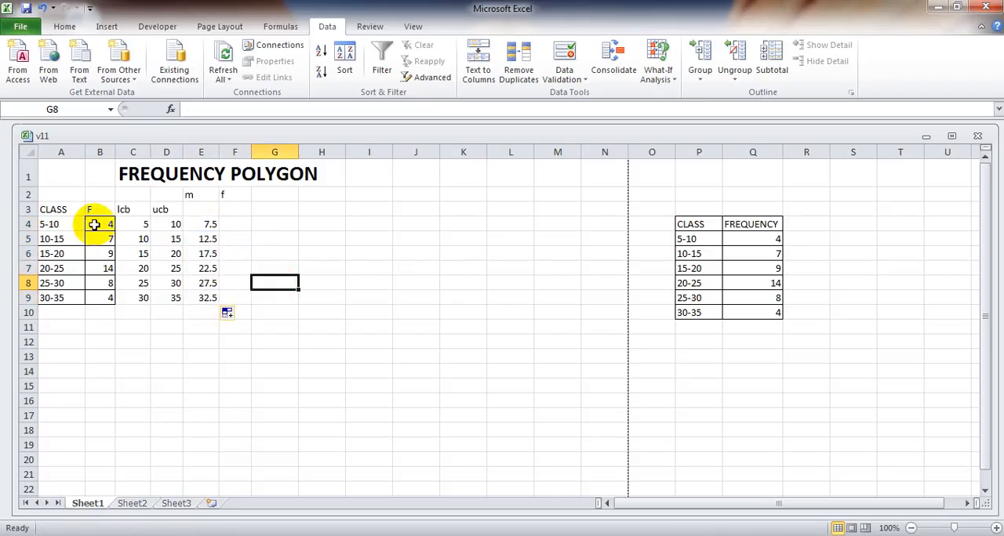
Copy the frequencies in B4:B9 into the f column starting at F4.
left_click_drag(100, 222, 103, 299)
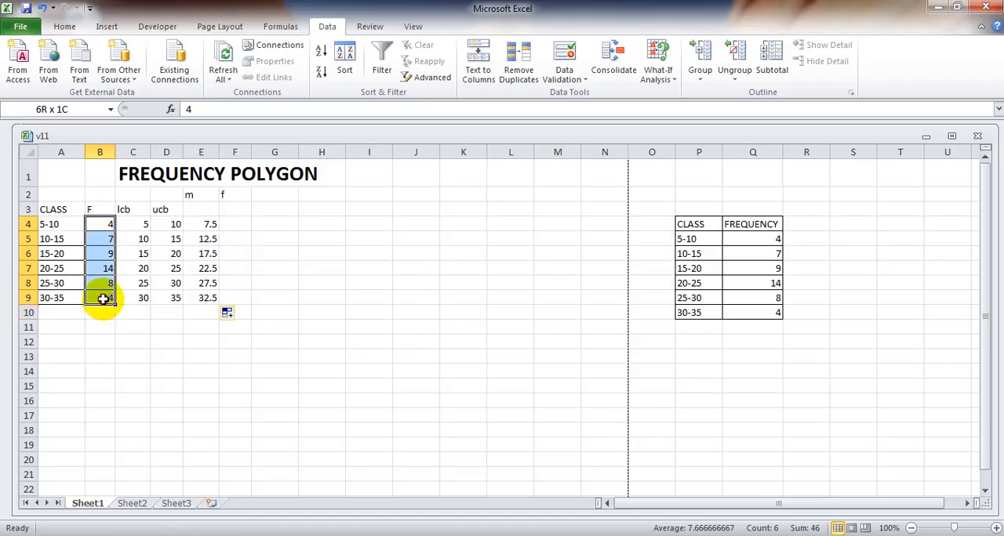
key("ctrl+c")
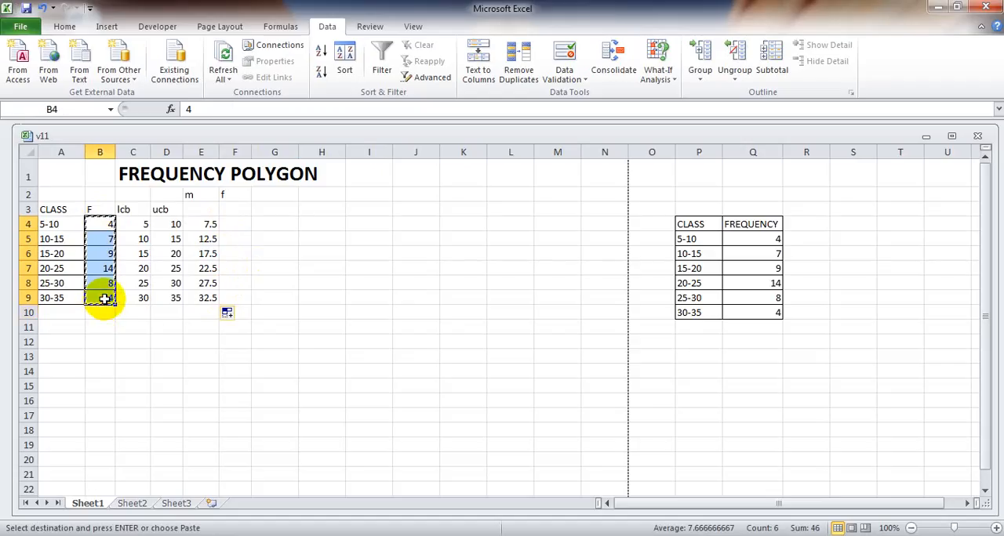
left_click(238, 224)
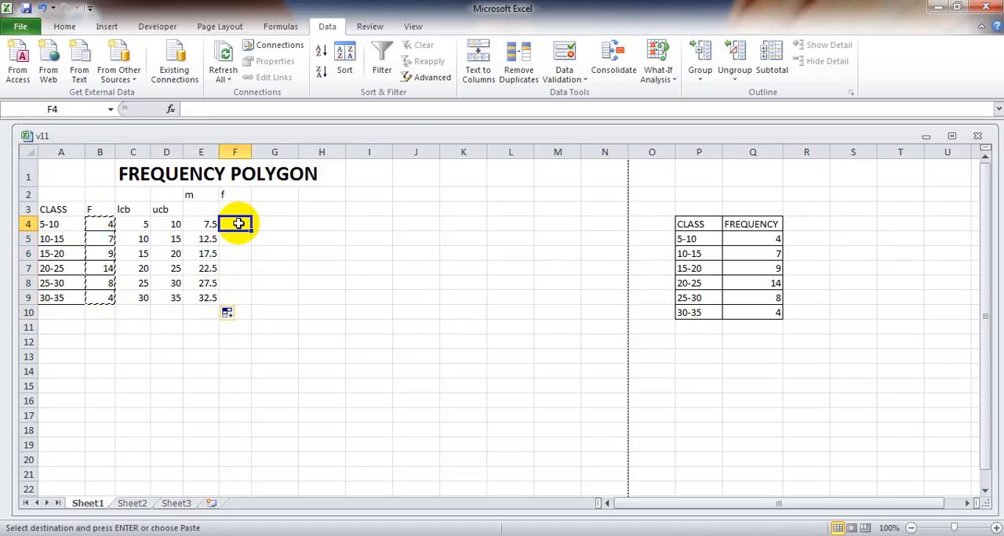
key("ctrl+v")
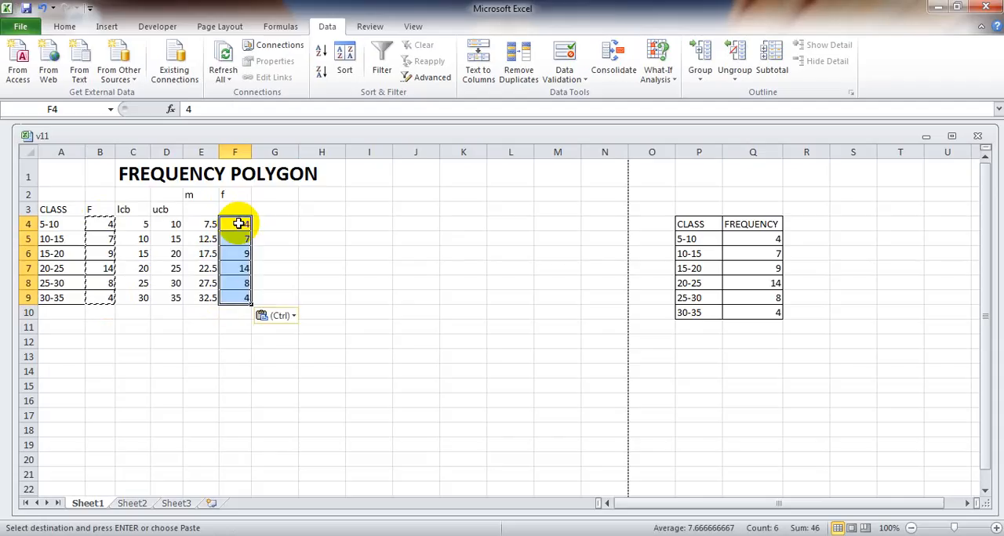
left_click(342, 312)
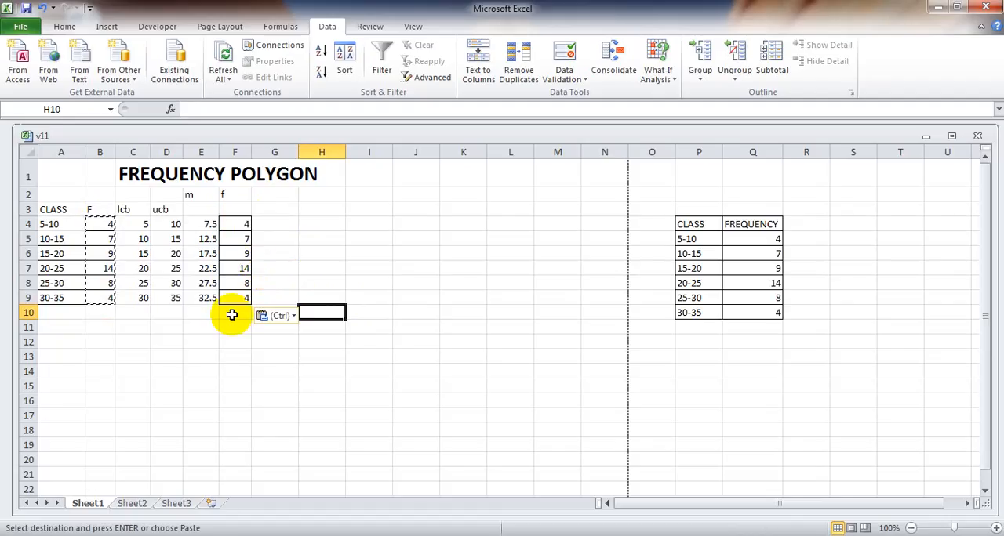
Enter a frequency of 0 in F3 and in F10, directly above and below the copied frequencies.
left_click(238, 209)
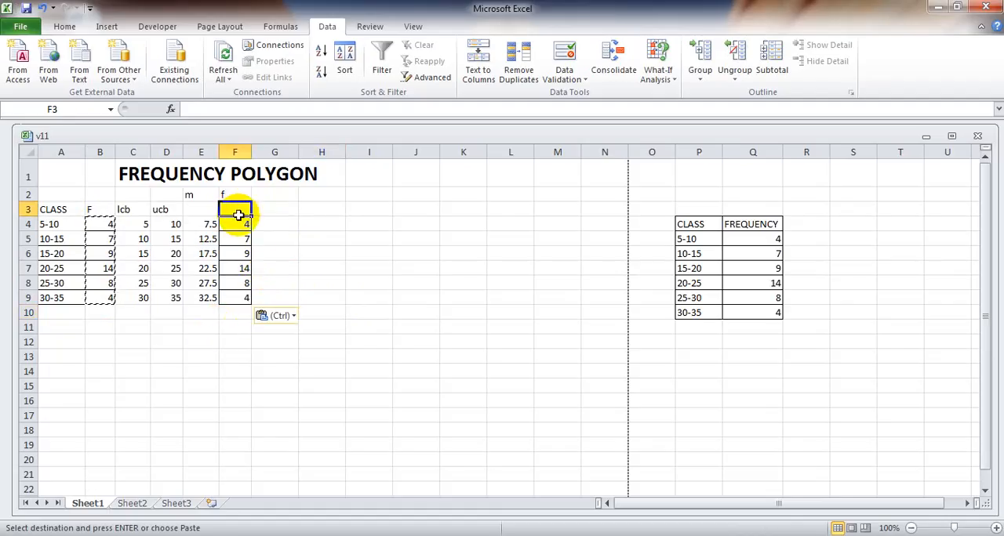
type("0")
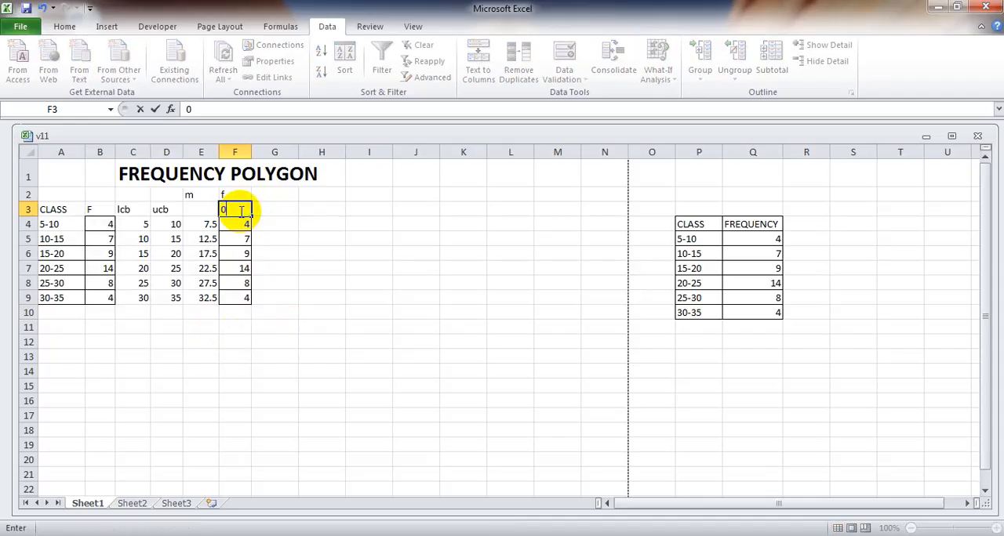
key("Return")
key("Return")
key("Return")
key("Return")
key("Return")
key("Return")
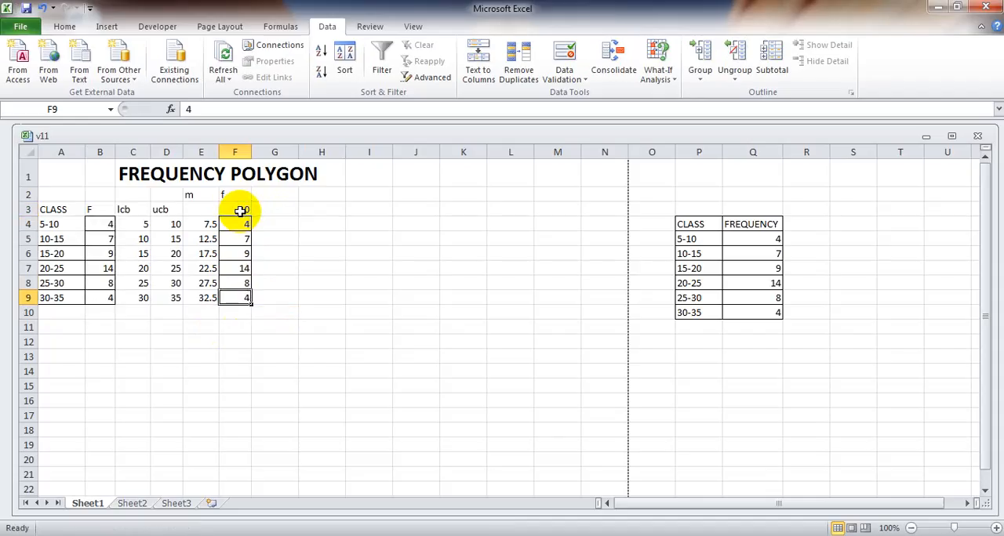
key("Return")
type("0")
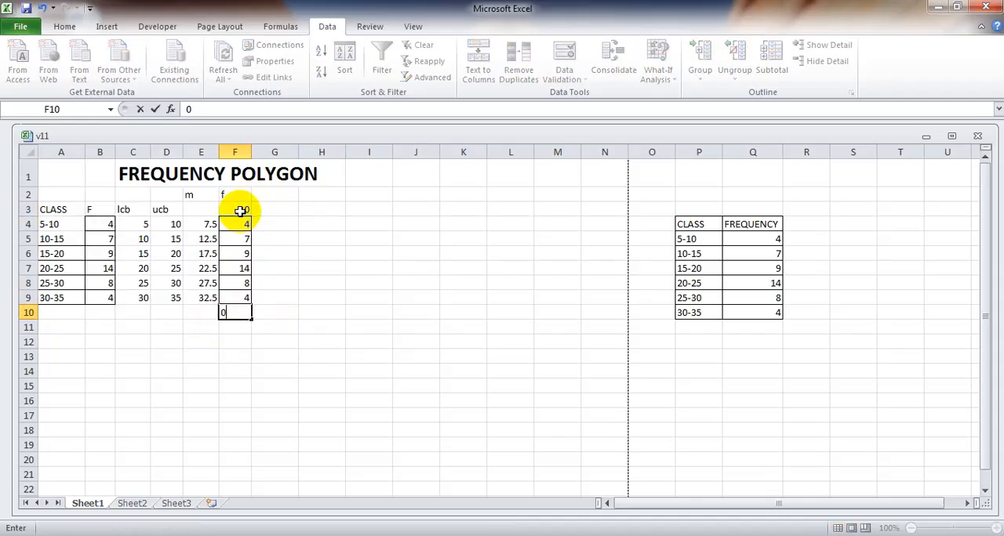
left_click(354, 328)
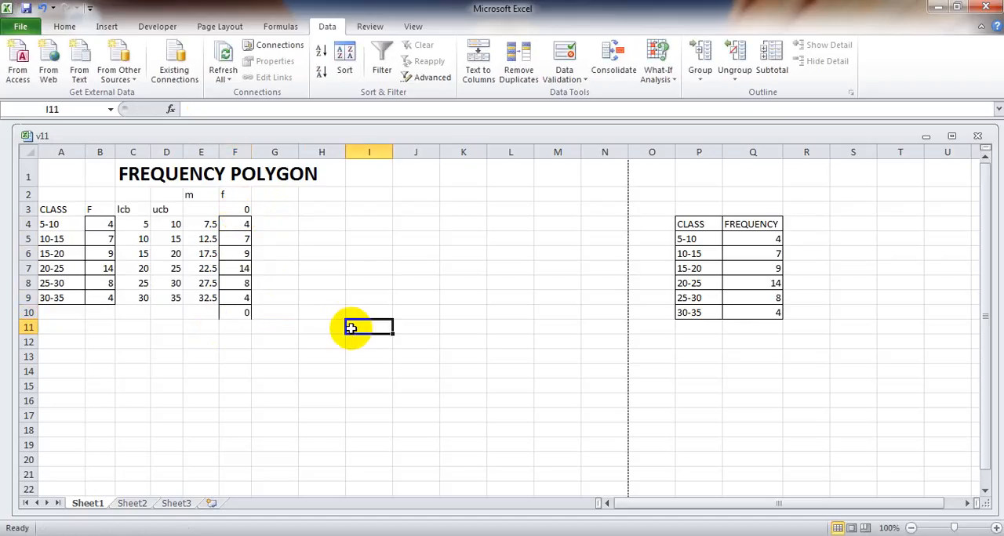
Enter the end points 5 in E3 and 35 in E10 of the m column.
left_click(204, 208)
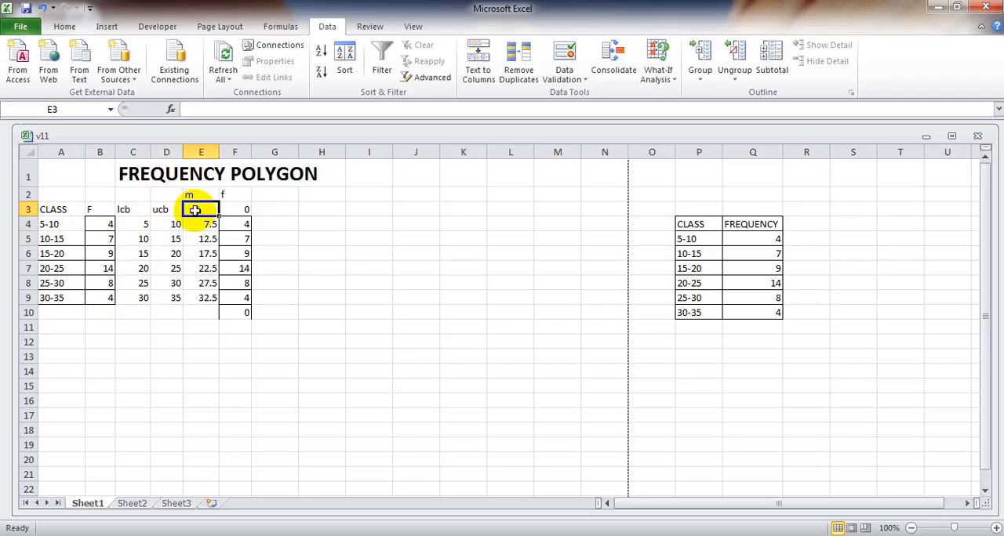
type("5")
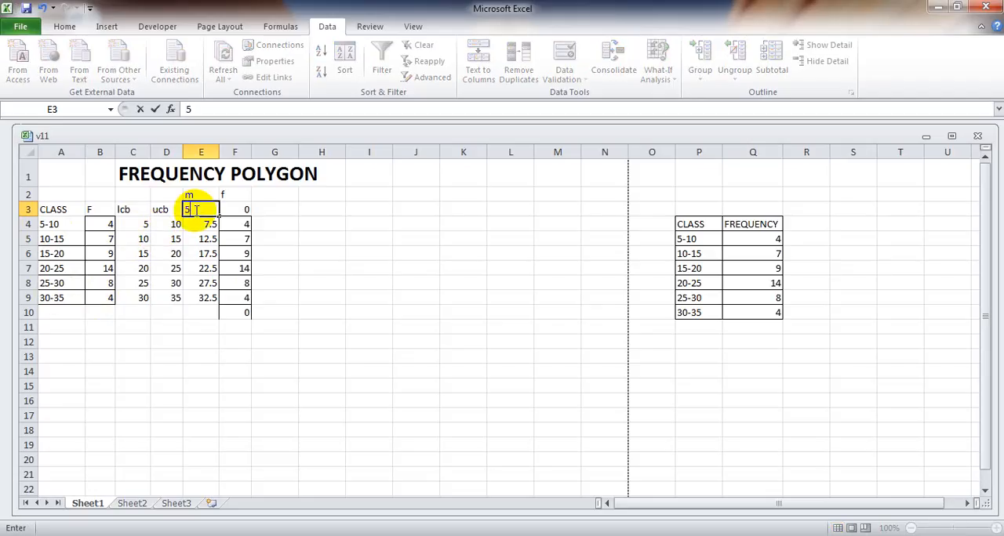
left_click(197, 315)
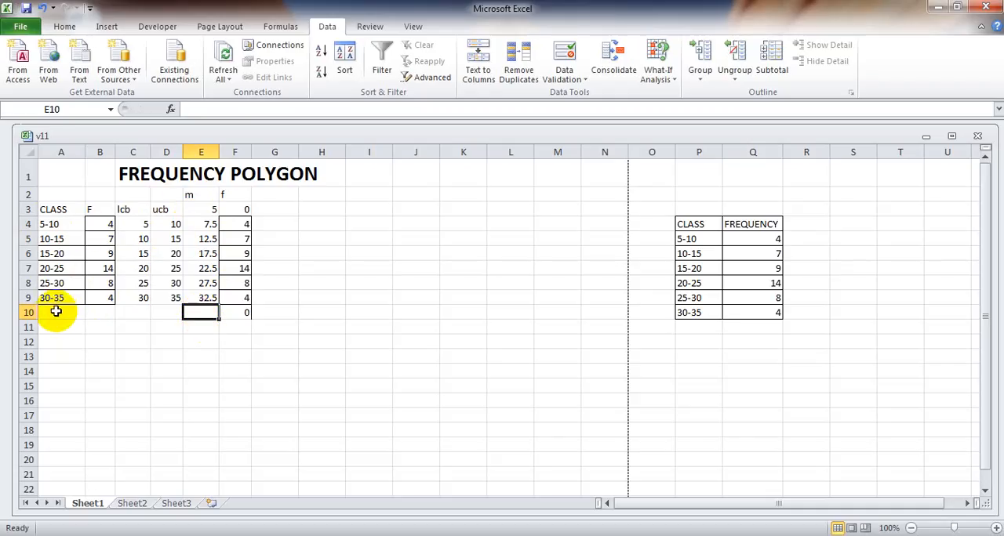
type("3")
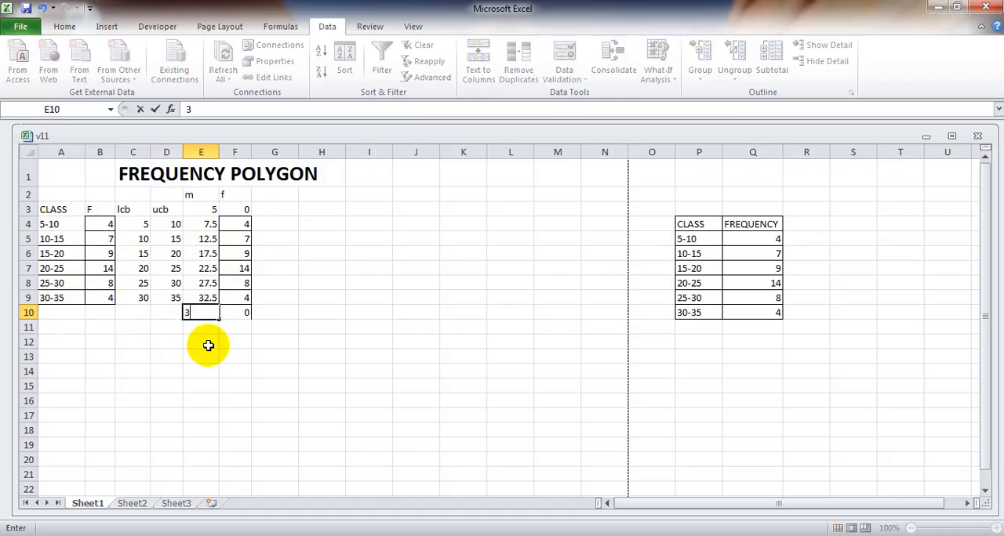
type("5")
left_click(358, 383)
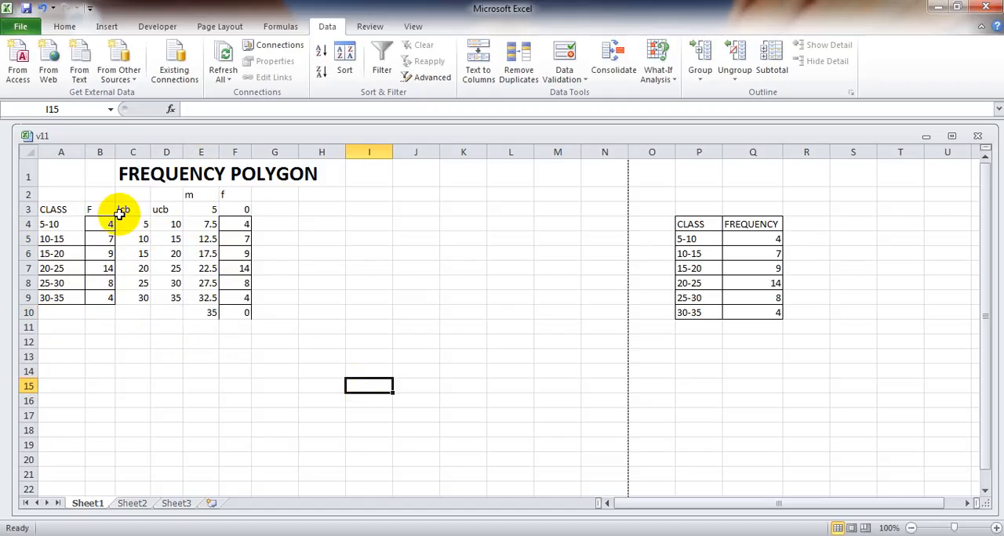
Apply All Borders to the whole frequency table in A2:F10.
left_click_drag(55, 190, 228, 309)
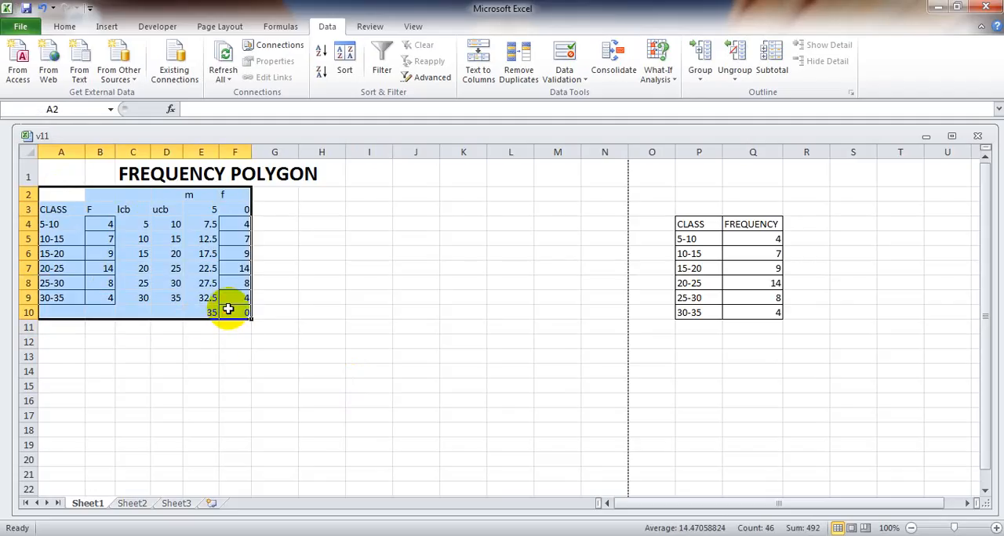
left_click(65, 27)
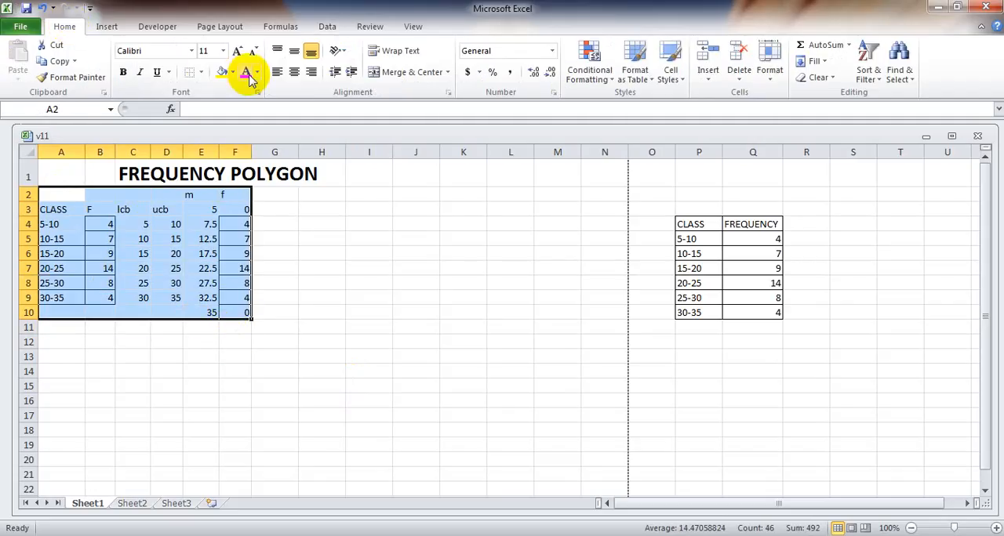
left_click(200, 72)
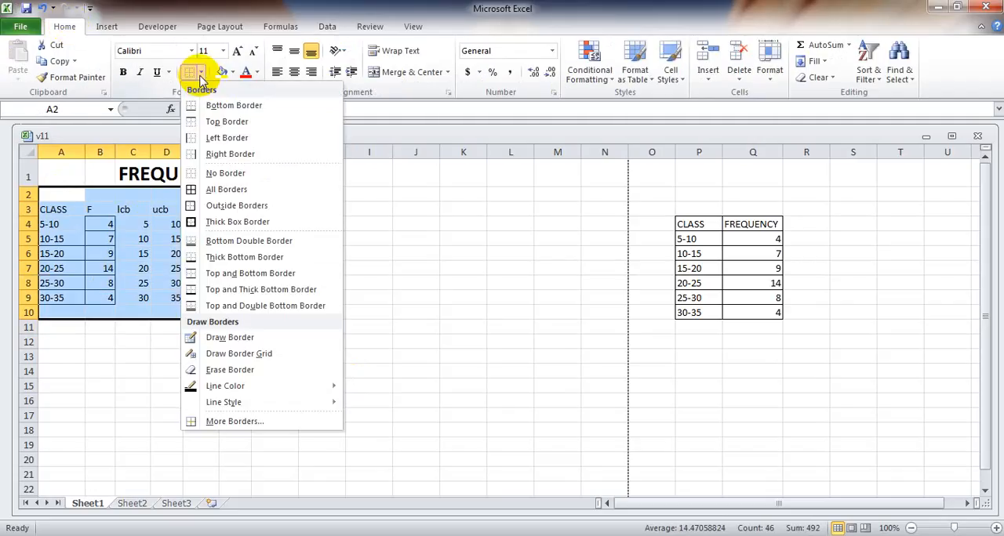
left_click(211, 189)
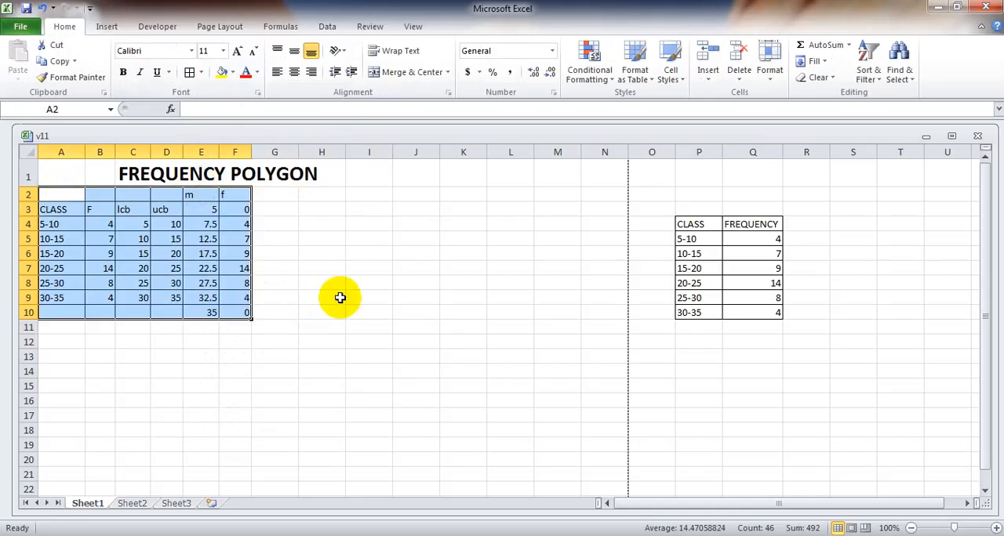
left_click(383, 371)
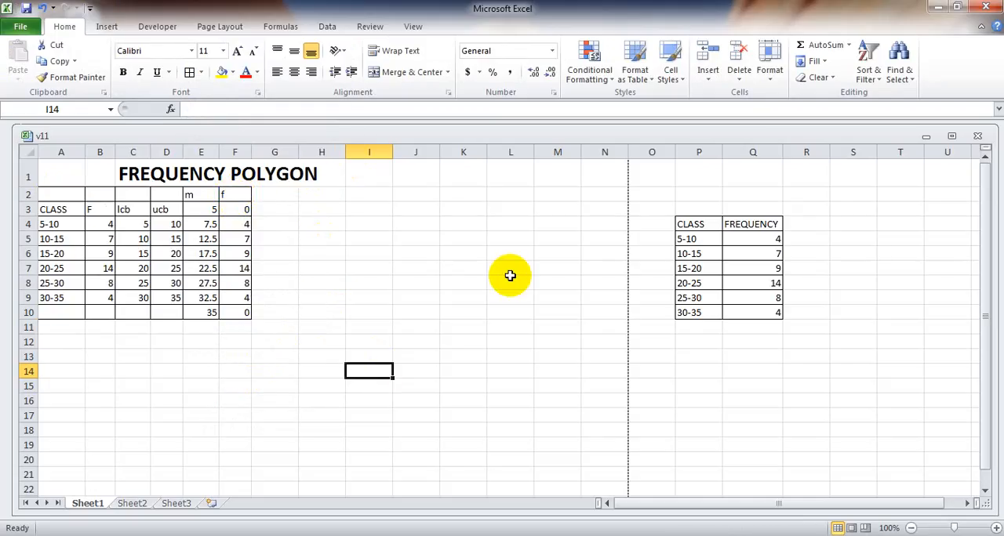
Delete the source table's contents in O3:R12 and remove all borders from that range.
left_click(808, 339)
left_click_drag(808, 339, 674, 203)
key("Delete")
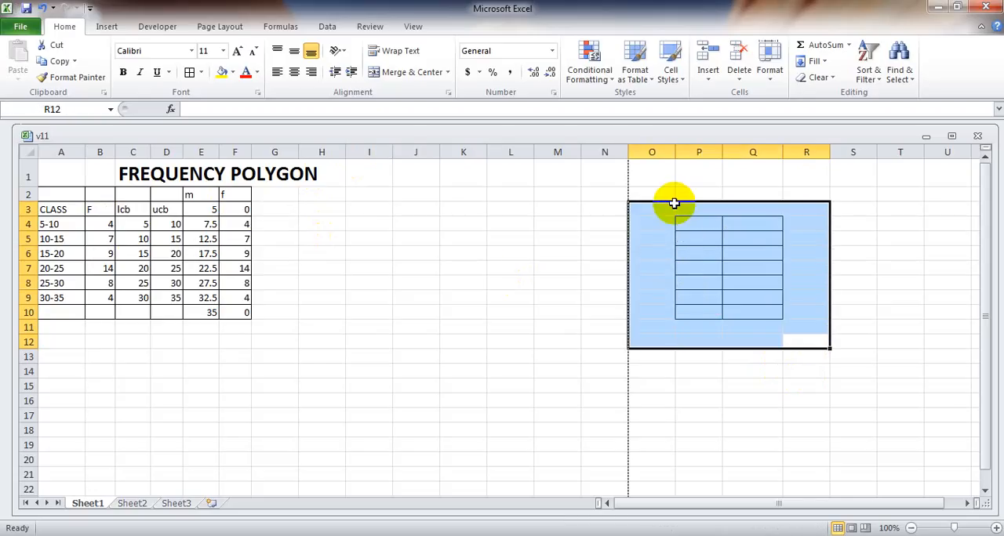
left_click(199, 72)
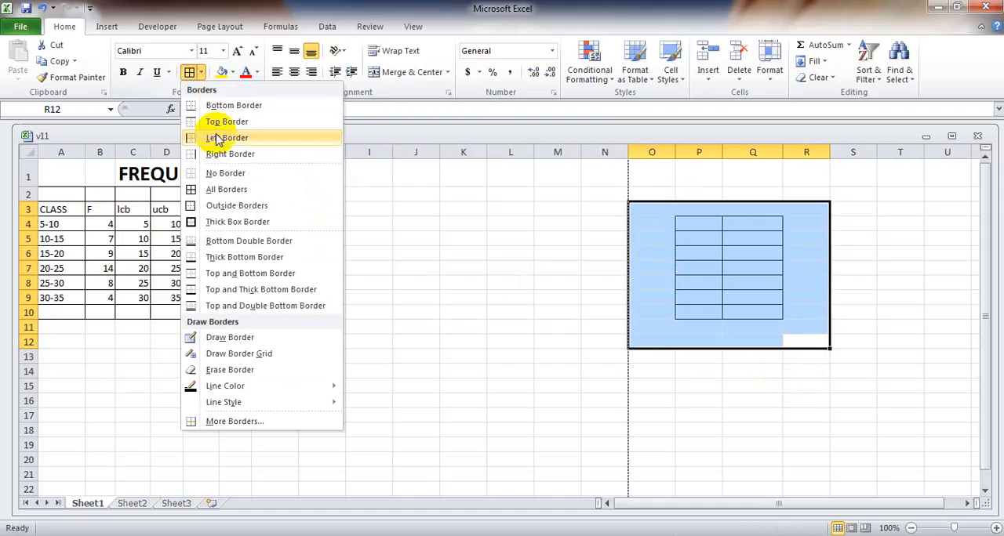
left_click(196, 174)
left_click(668, 415)
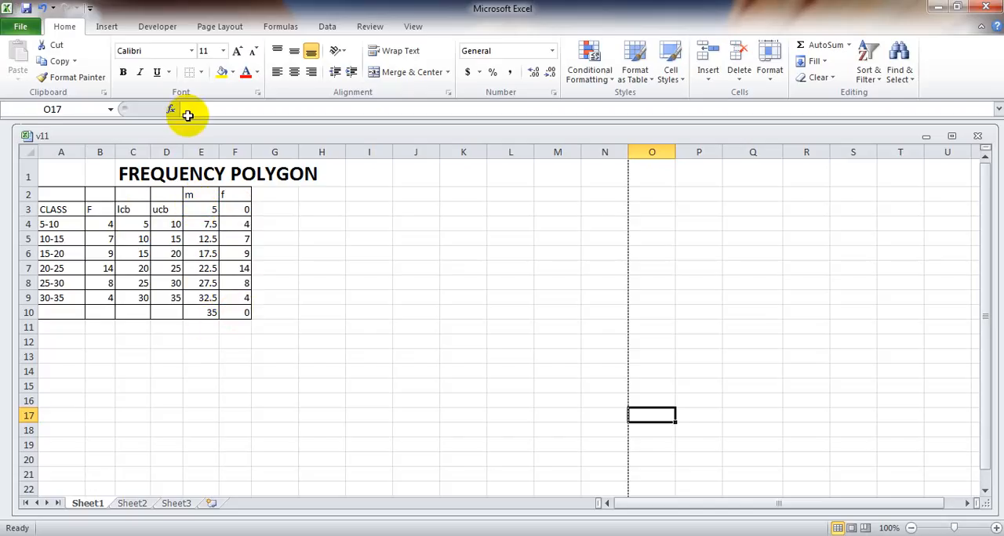
Insert a 2-D stacked line chart from the frequencies in F3:F10.
left_click(320, 322)
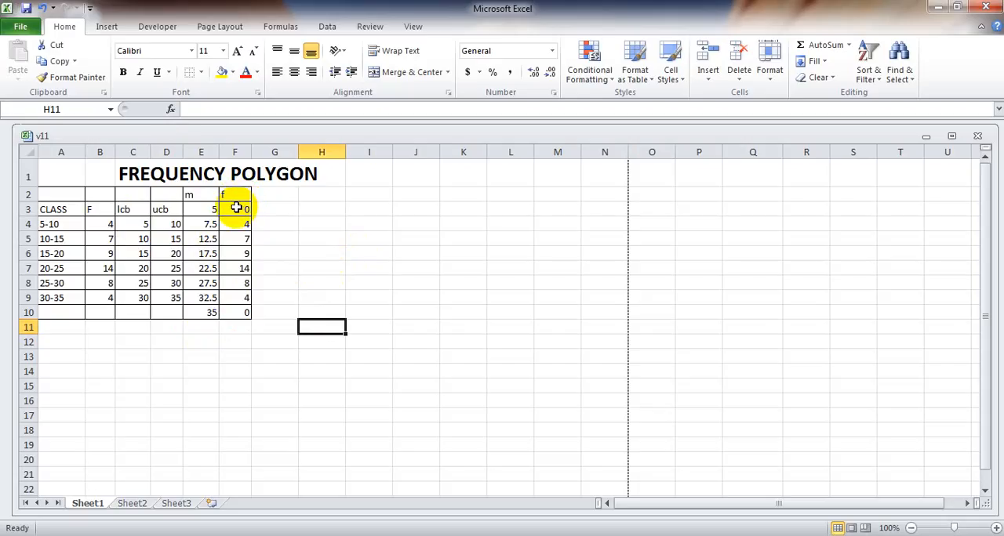
left_click_drag(236, 208, 247, 309)
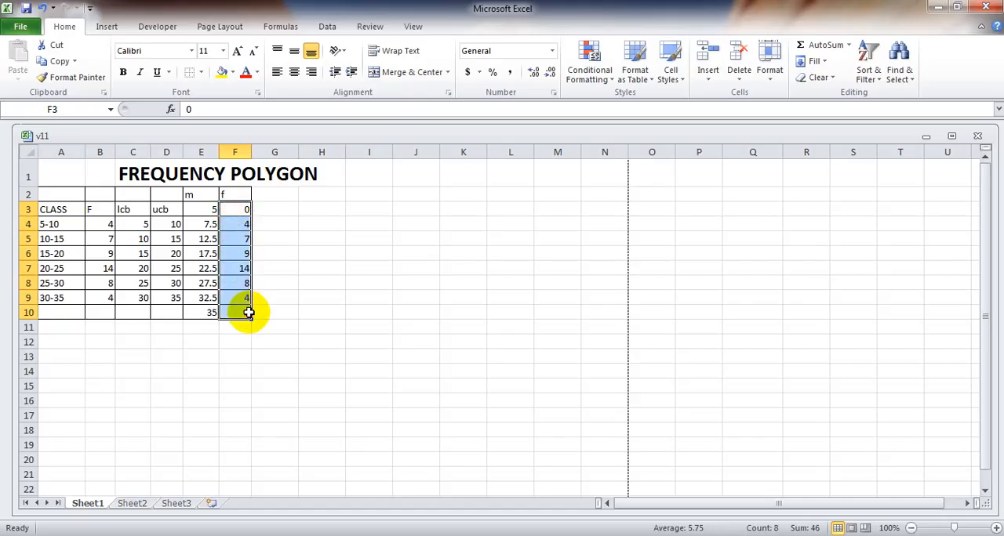
left_click(110, 27)
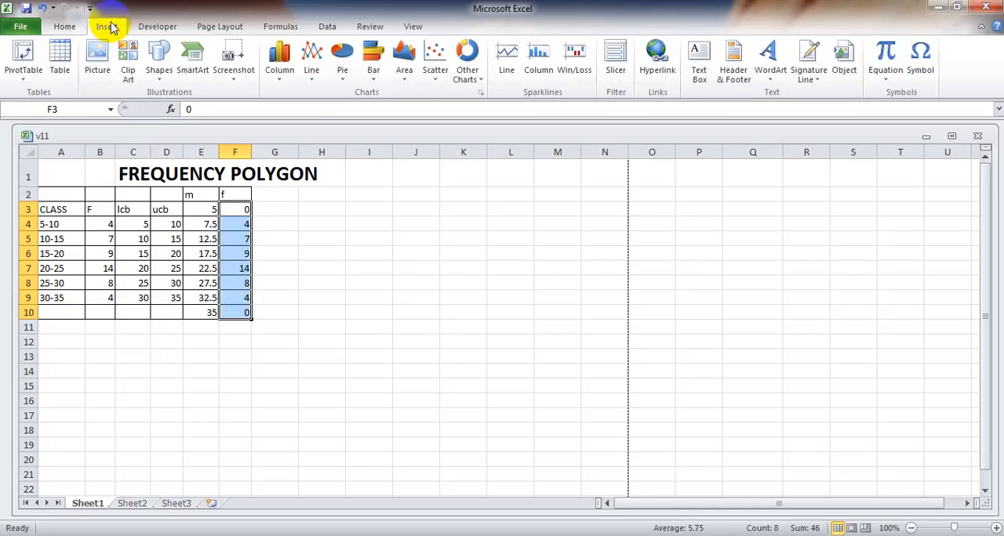
left_click(436, 71)
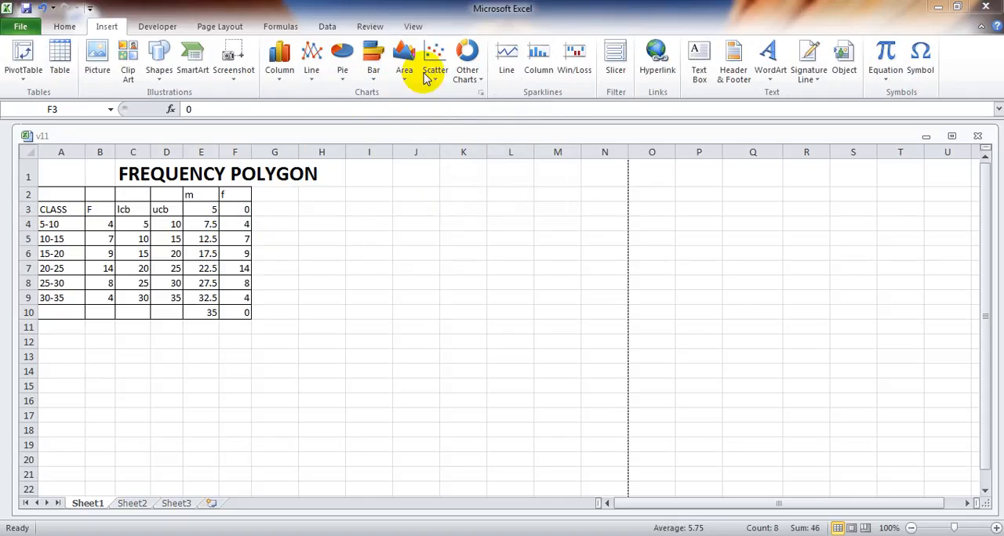
left_click(312, 74)
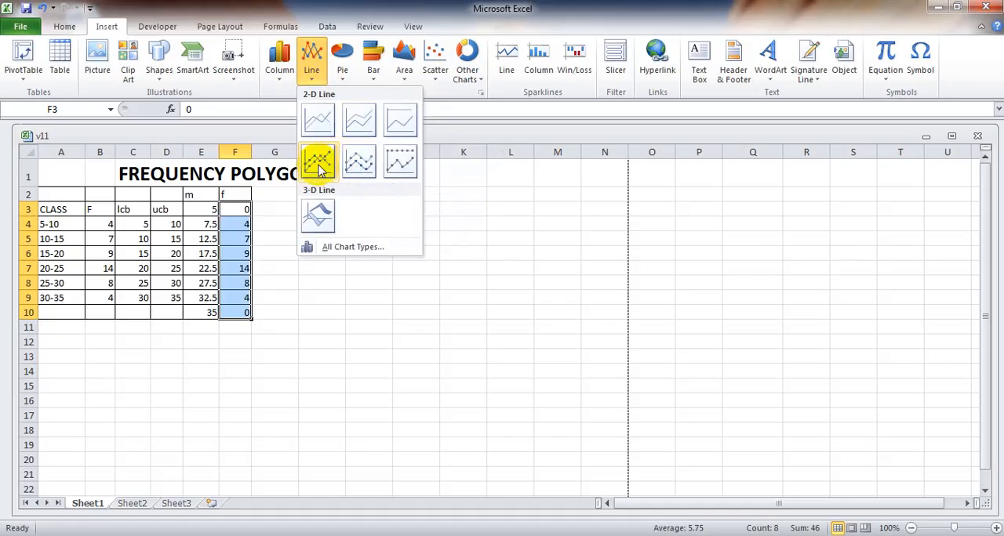
left_click(362, 126)
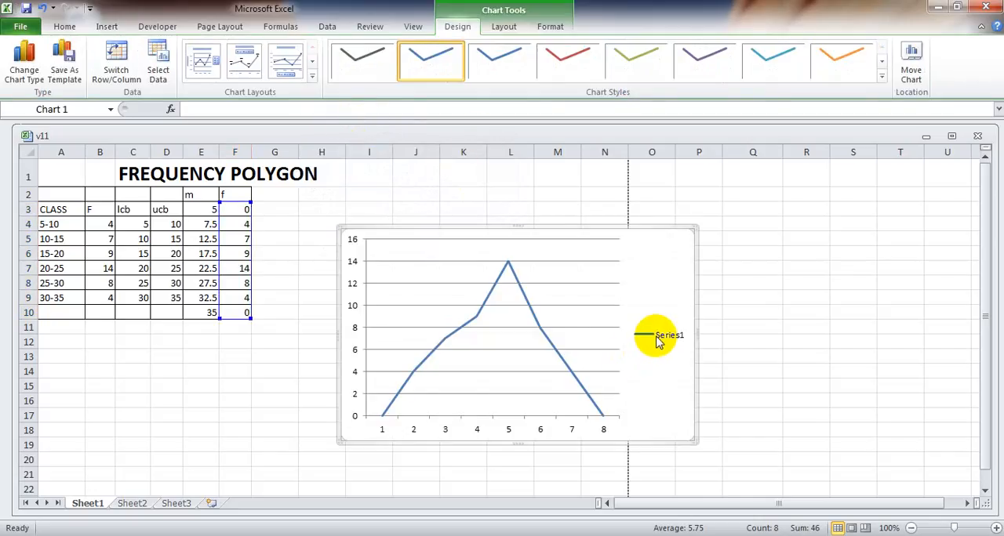
Apply the dark grey line style and the layout with a chart title and vertical axis title to the chart.
left_click(367, 60)
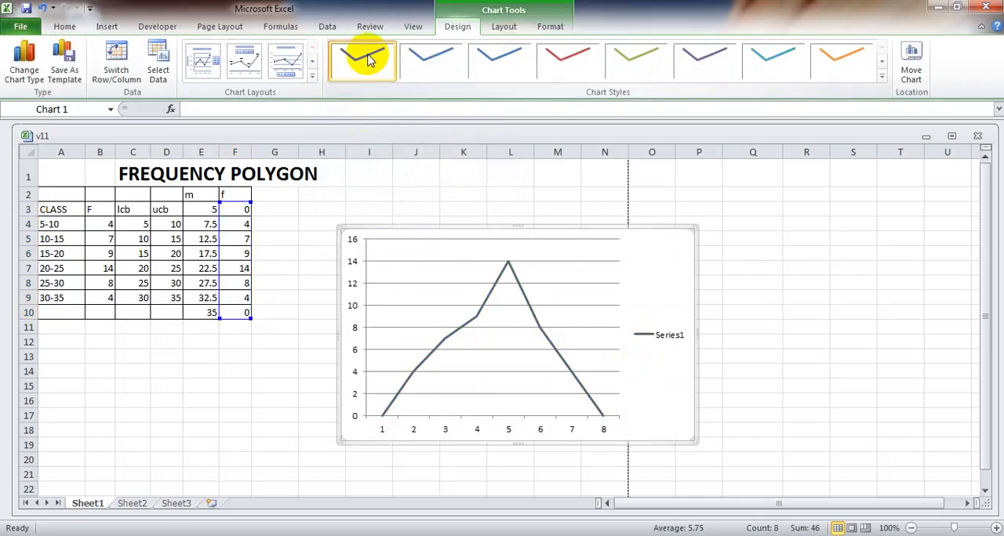
left_click(312, 76)
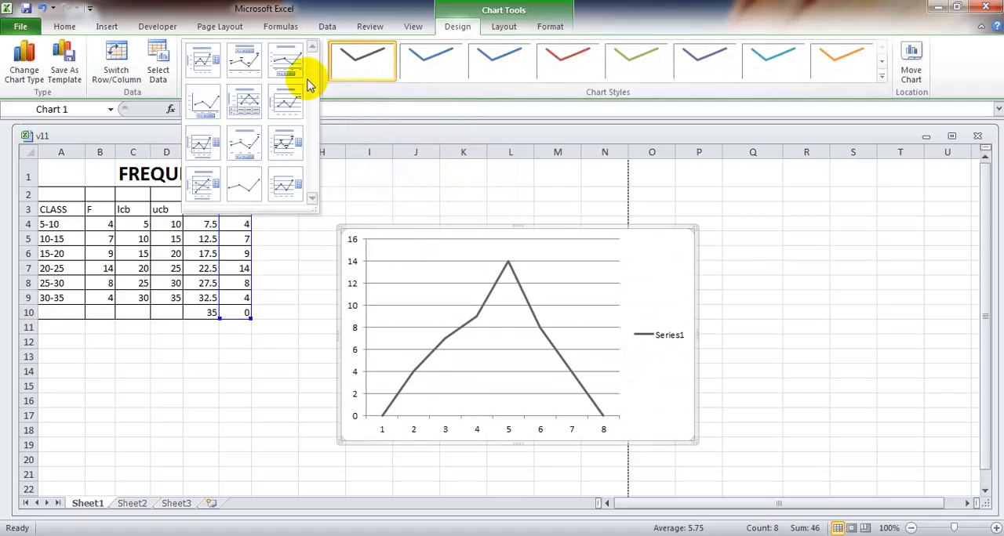
left_click(287, 101)
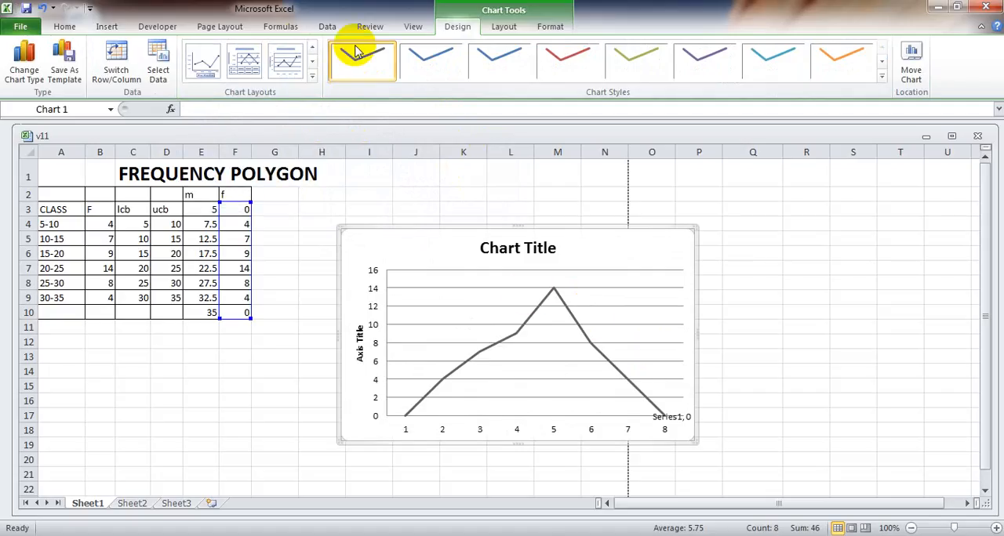
Try the chart layout with drop lines and both axis titles, and return to the layout with a chart title and vertical axis title.
left_click(312, 76)
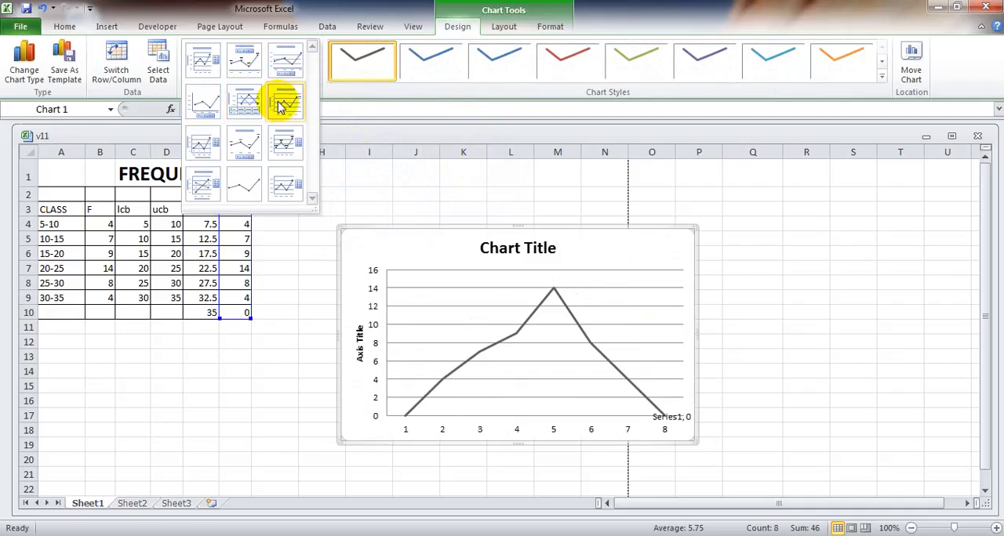
left_click(214, 134)
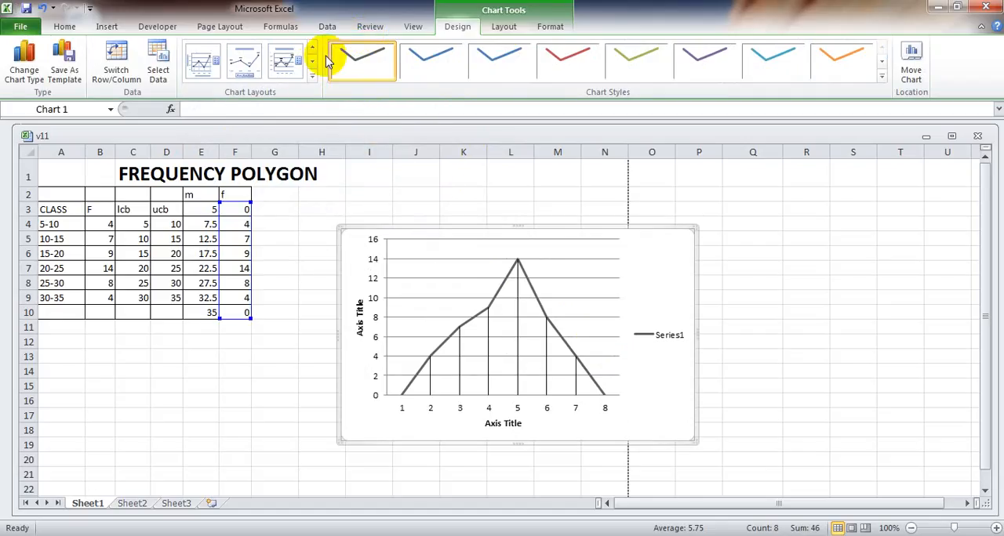
left_click(311, 75)
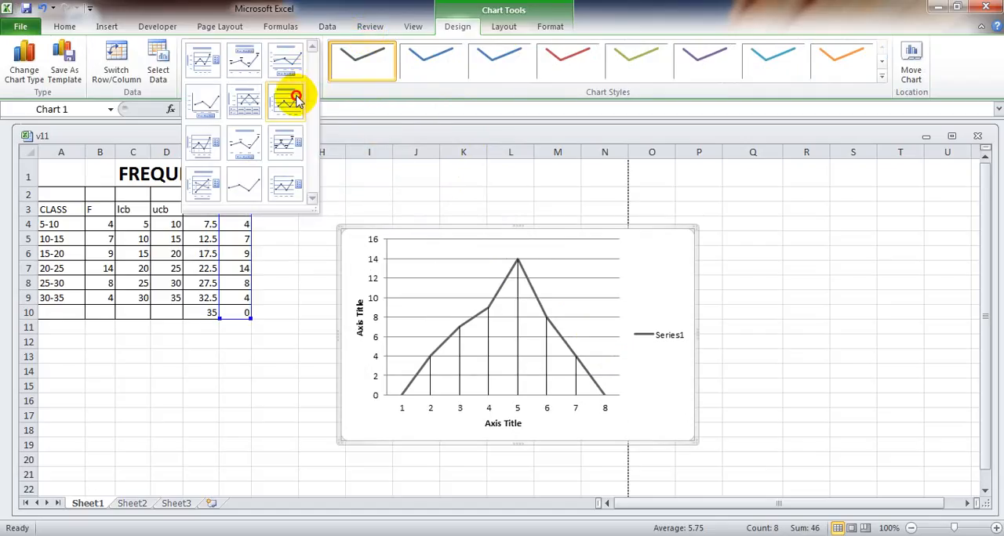
left_click(292, 99)
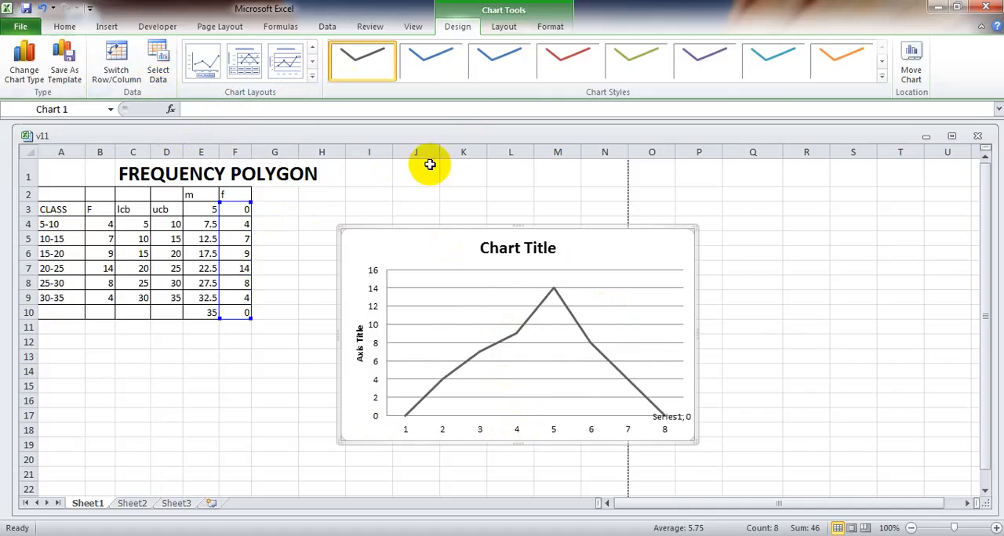
Add a horizontal axis title below the axis and delete the Series1 data label at the line's end.
left_click(506, 28)
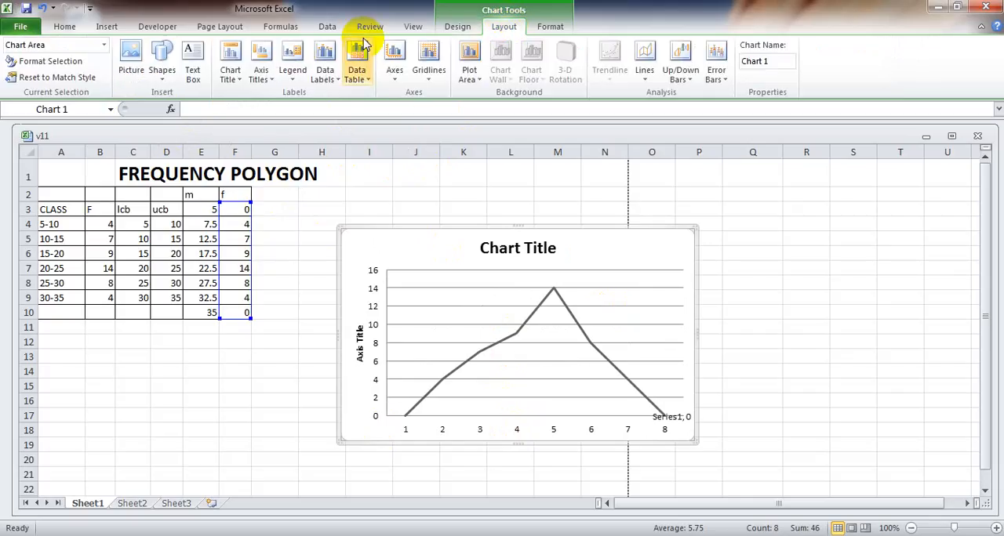
left_click(270, 86)
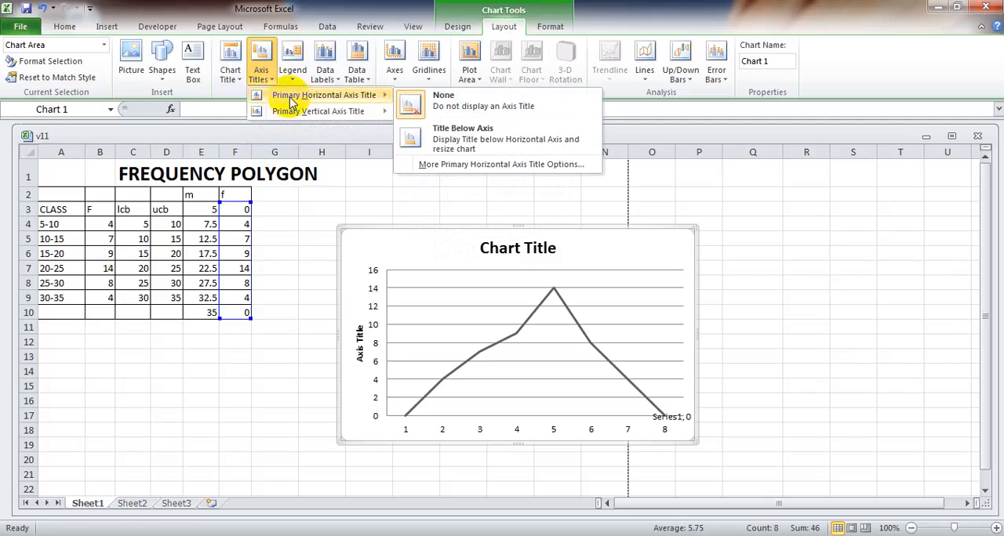
left_click(471, 128)
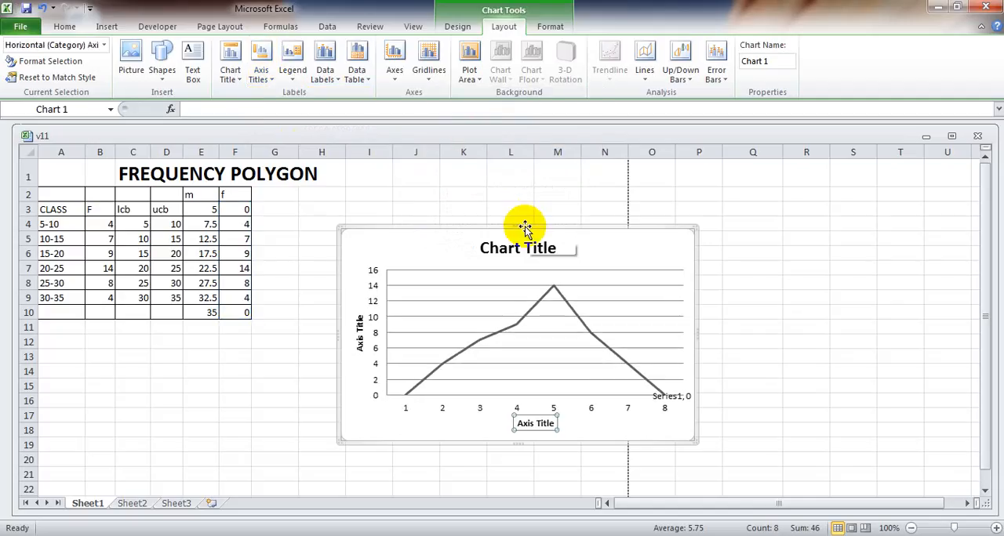
left_click(665, 398)
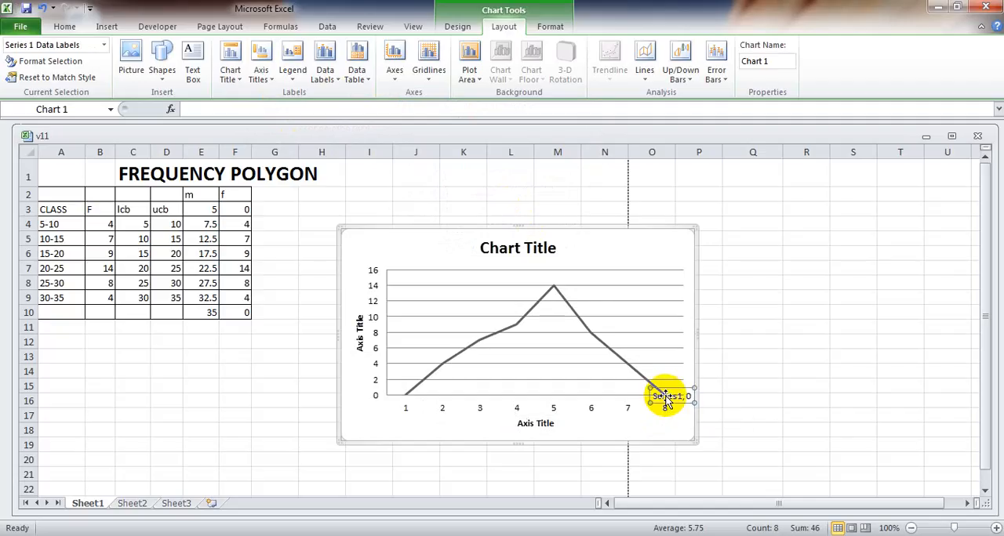
key("Delete")
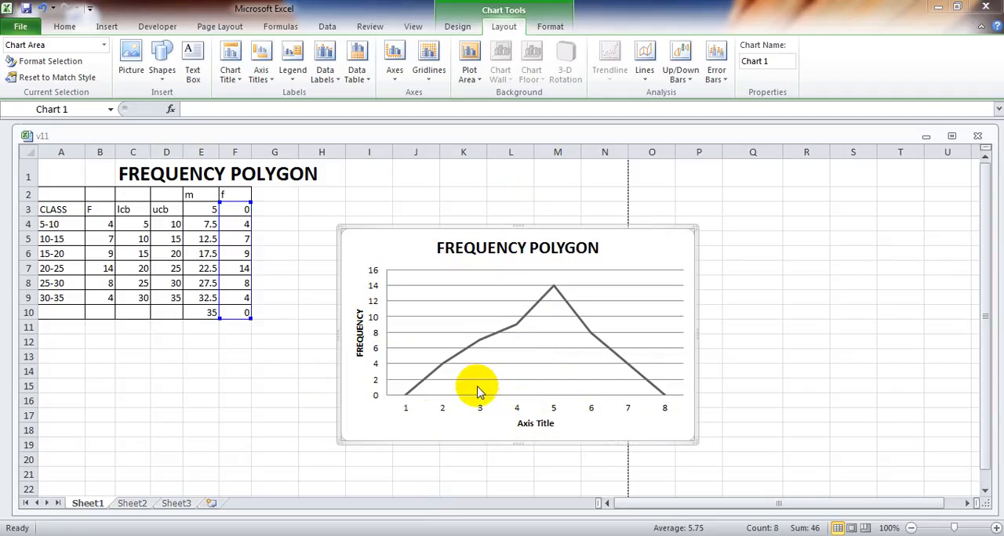
Set the chart's horizontal axis labels to the m column values in E3:E10.
right_click(510, 342)
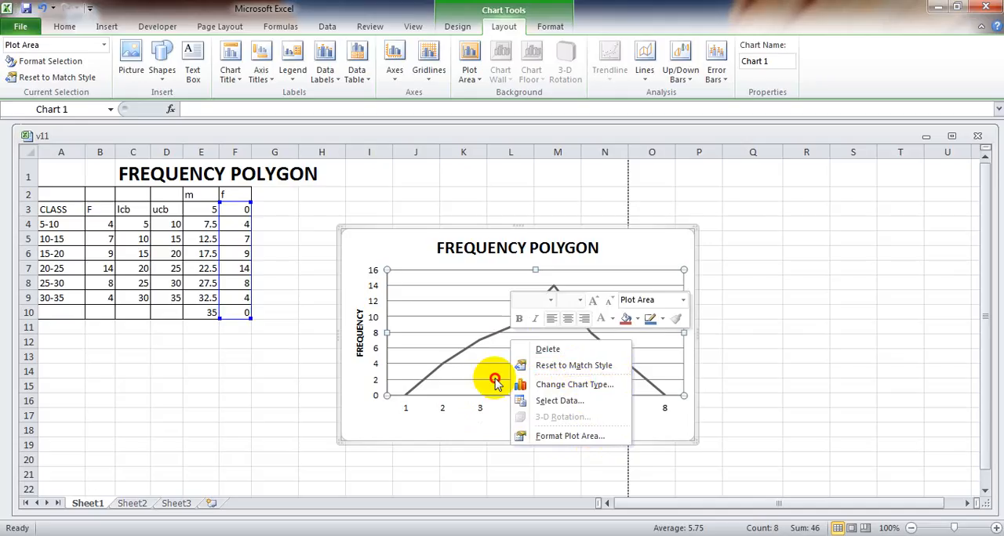
left_click(494, 382)
left_click(490, 337)
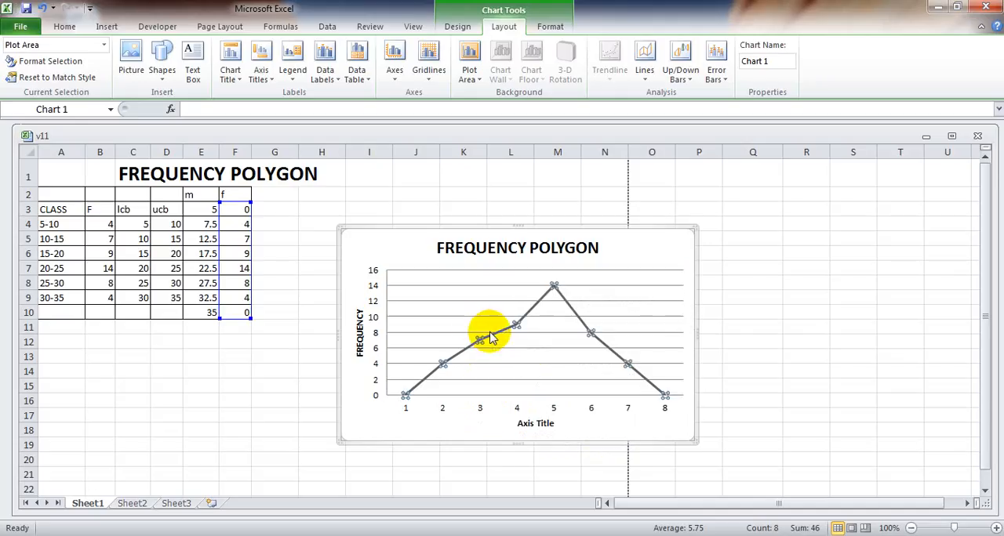
right_click(490, 337)
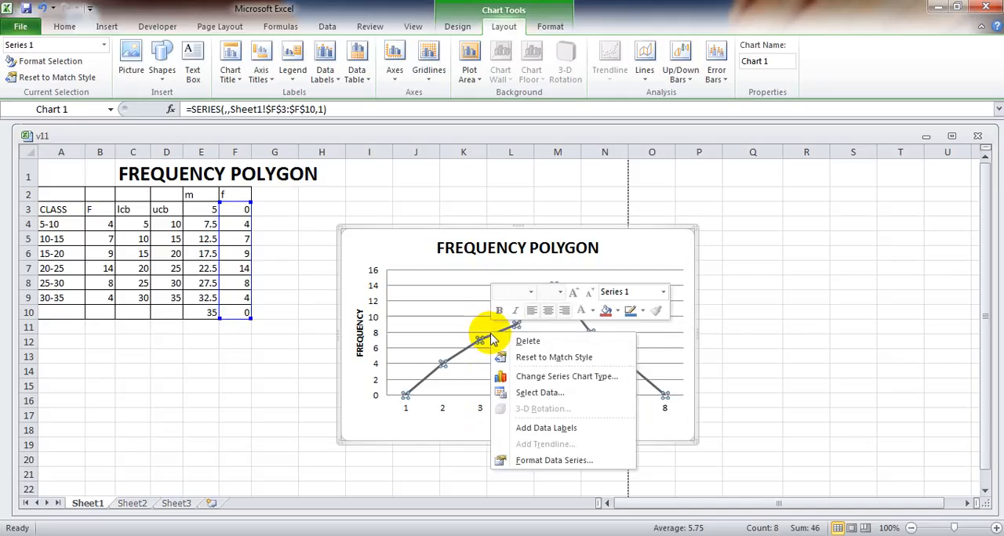
left_click(526, 394)
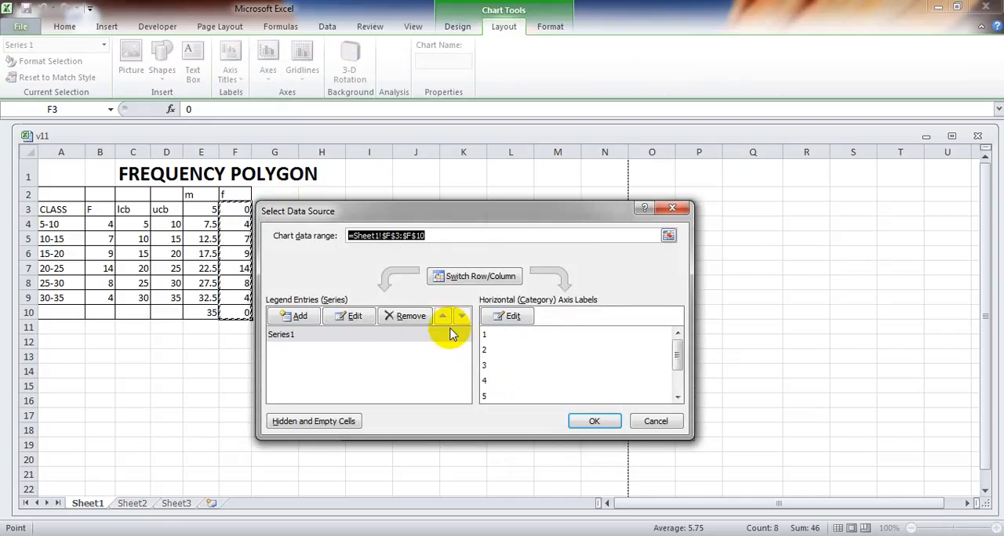
left_click(514, 317)
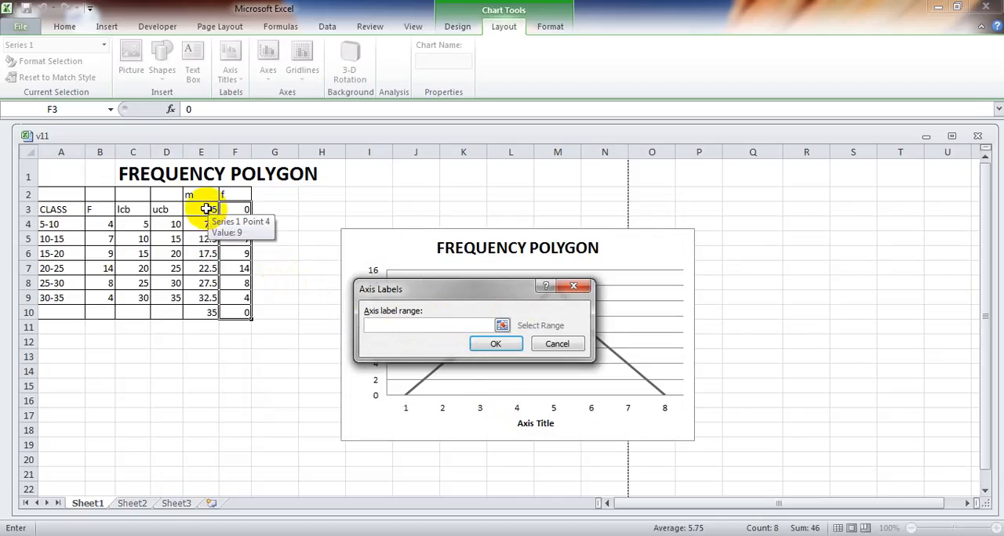
left_click_drag(196, 209, 205, 308)
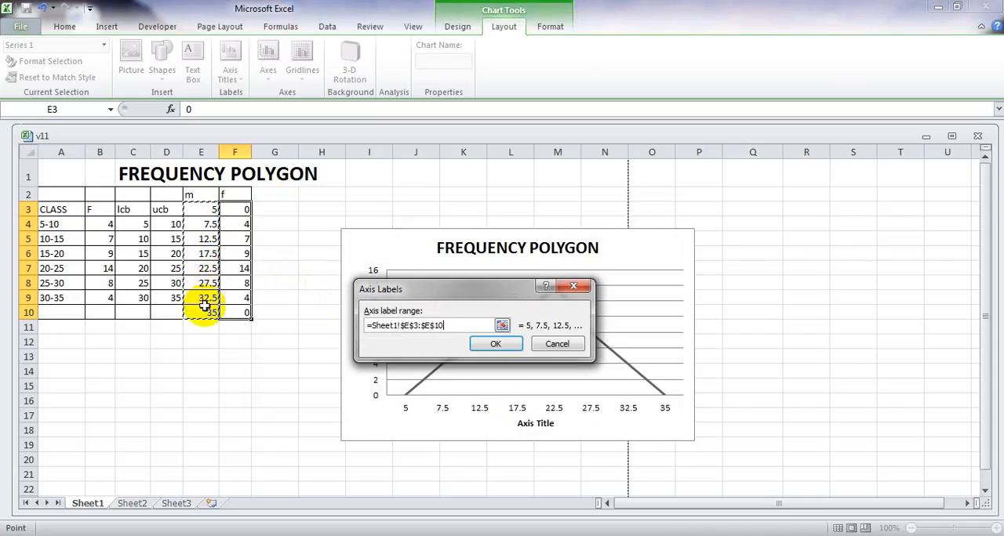
left_click(496, 346)
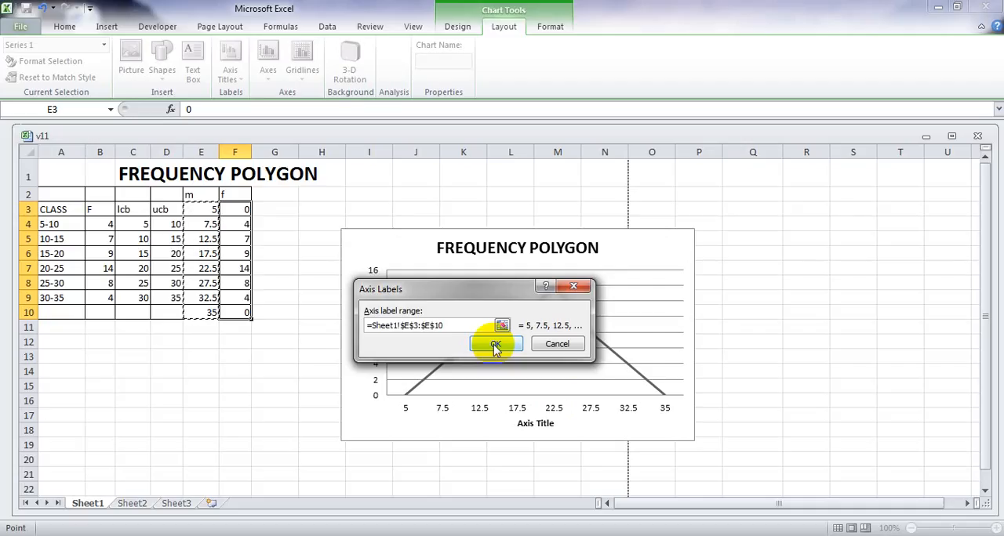
left_click(496, 348)
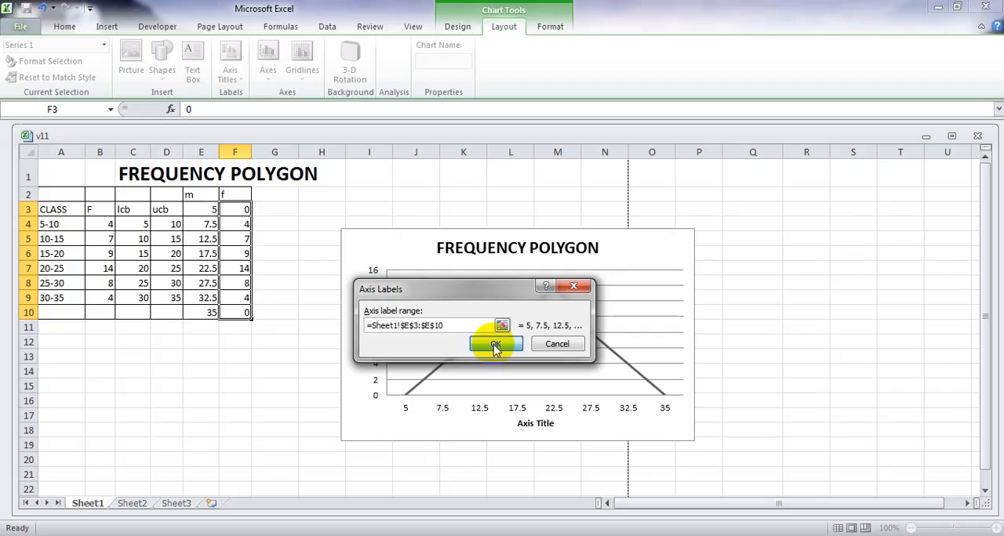
left_click(602, 422)
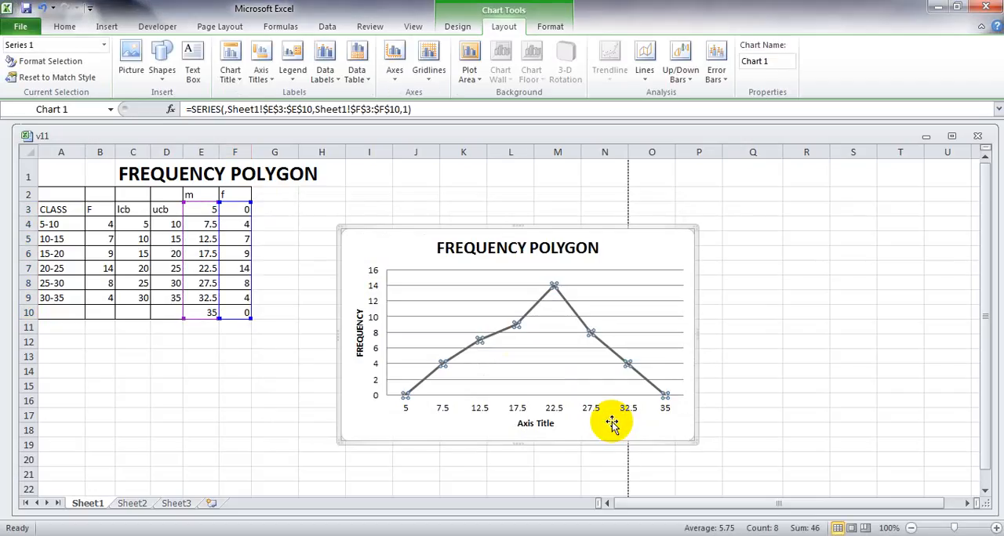
Delete the chart's horizontal major gridlines.
left_click(565, 358)
left_click(555, 352)
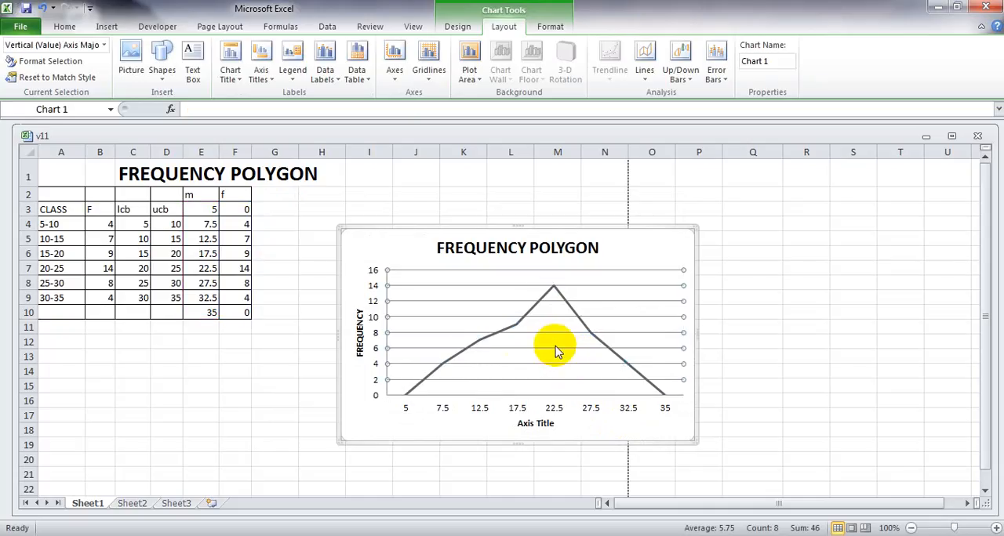
key("Delete")
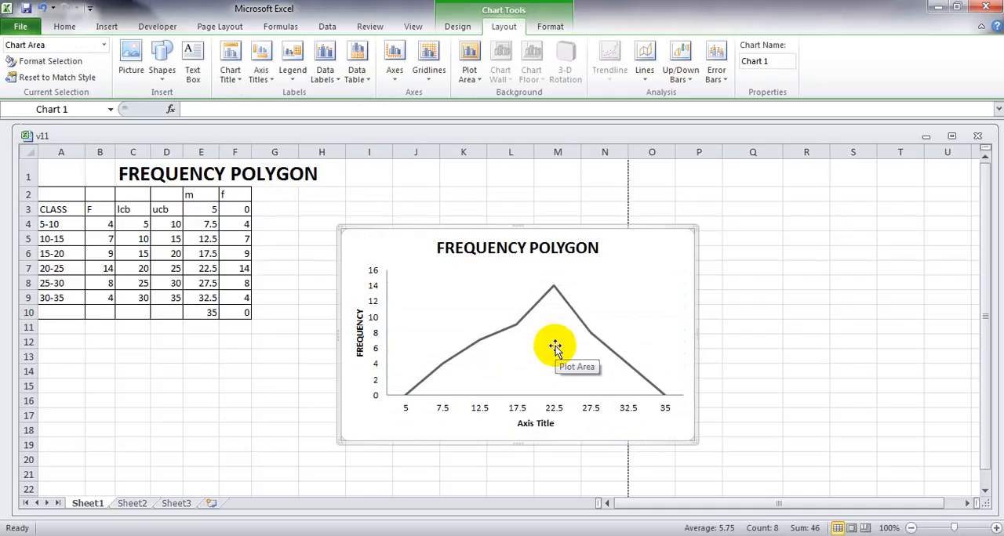
Change the horizontal axis title to MID VALUE and deselect the chart.
left_click(538, 425)
left_click(554, 424)
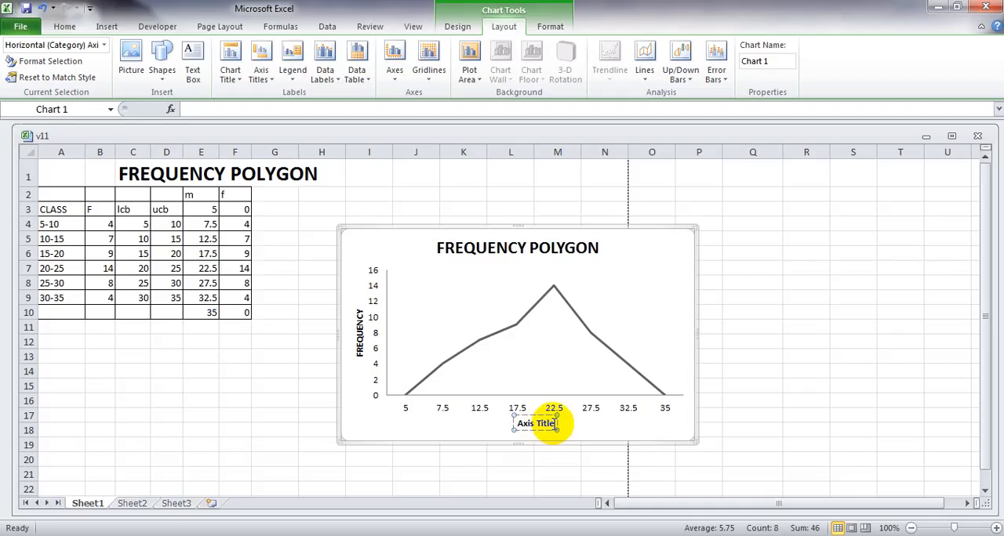
key("BackSpace")
key("BackSpace")
key("BackSpace")
key("BackSpace")
key("BackSpace")
key("BackSpace")
key("BackSpace")
key("BackSpace")
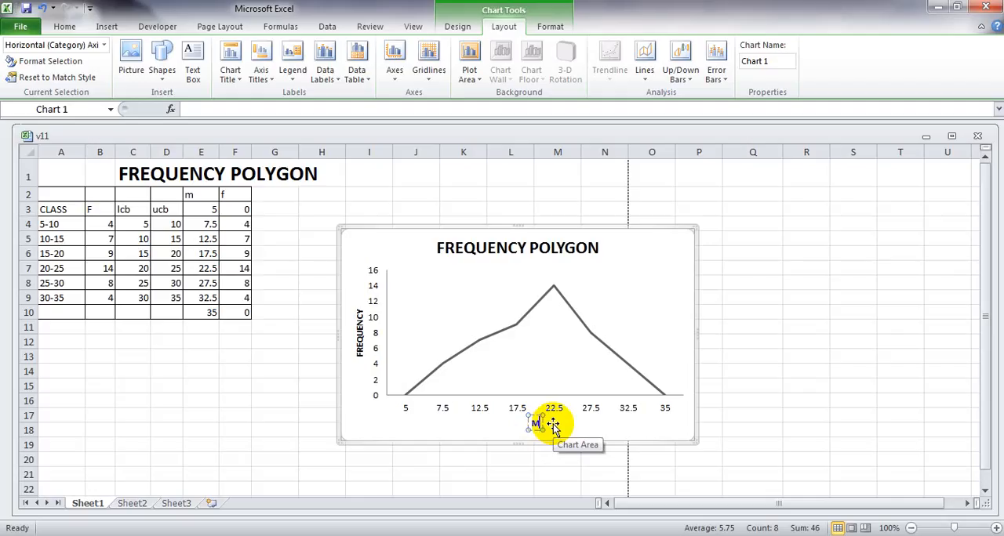
type("MID VALU")
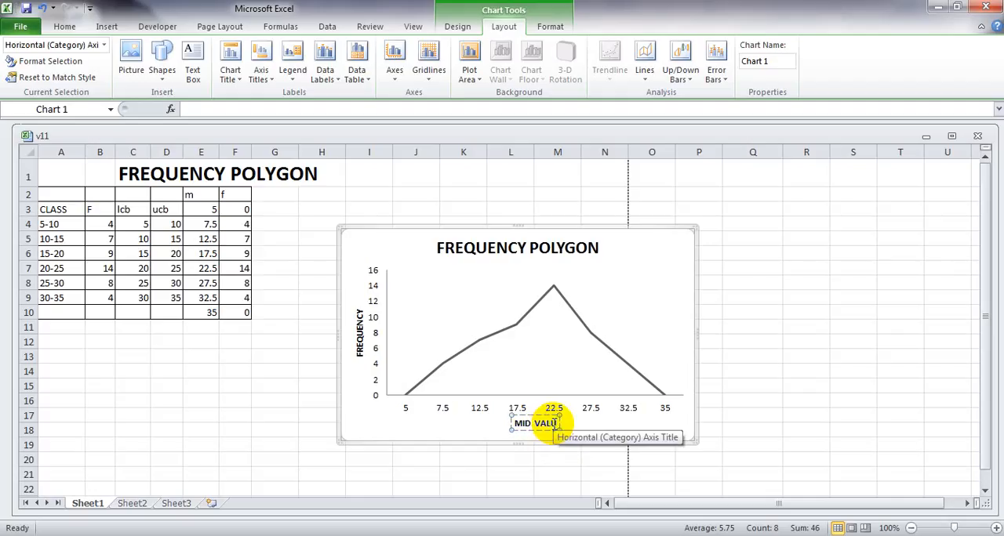
type("E")
left_click(695, 414)
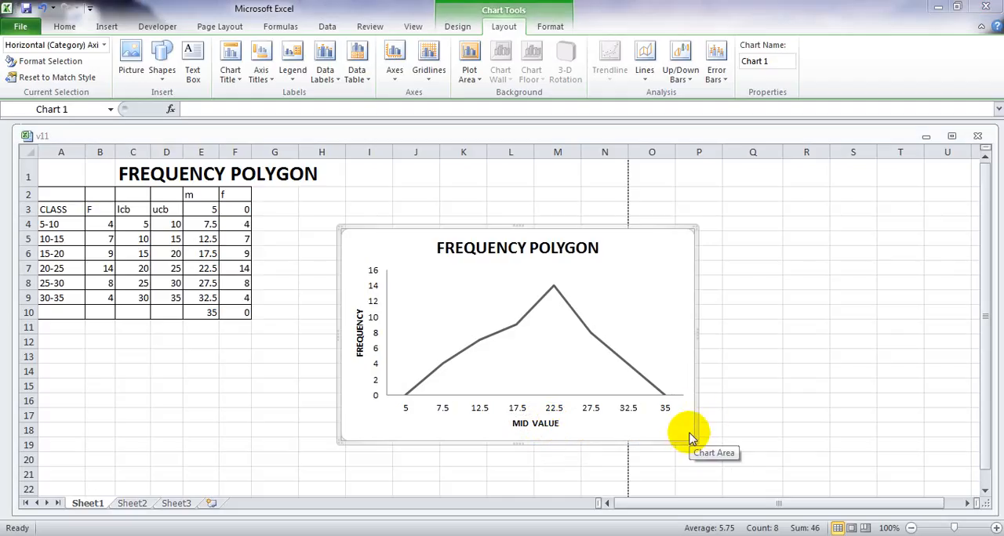
left_click(669, 245)
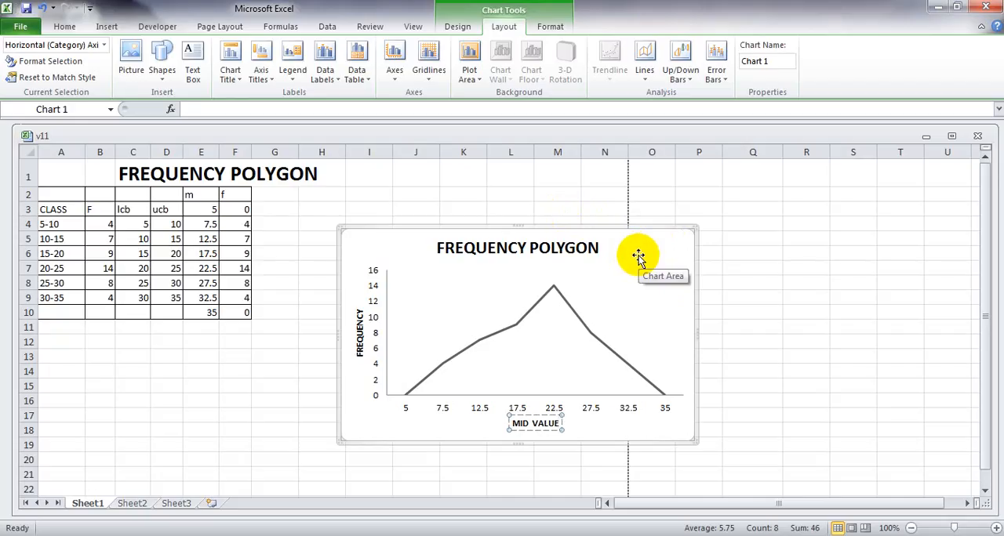
left_click(800, 311)
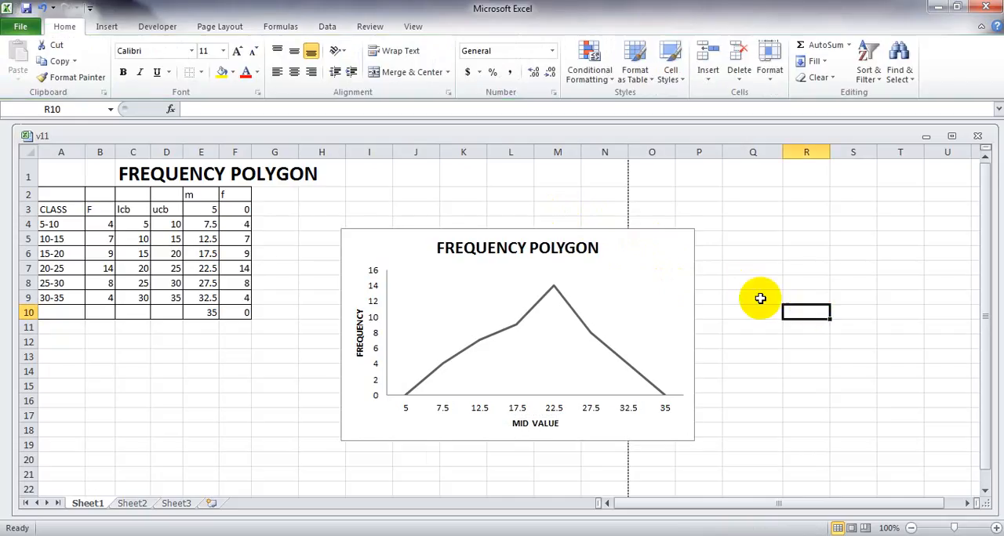
Move the chart beside the frequency table, starting in G2, and shrink it to end at about column N, row 14.
left_click(667, 265)
left_click_drag(664, 242, 590, 206)
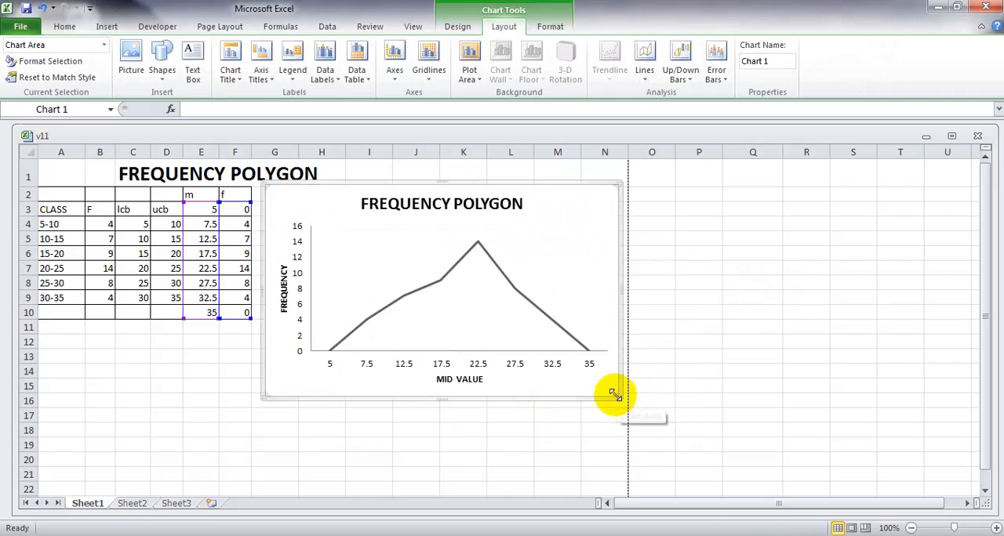
left_click_drag(615, 397, 588, 370)
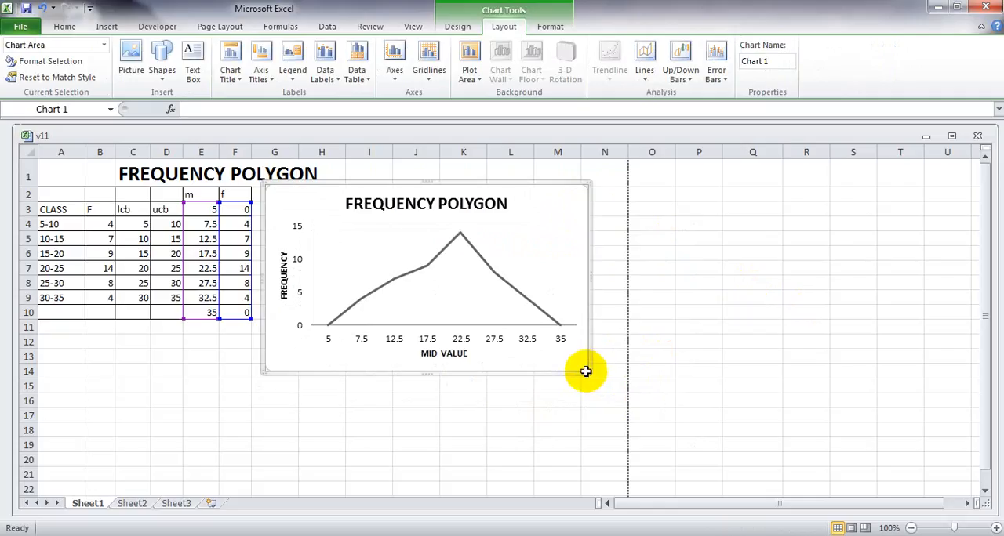
left_click(578, 418)
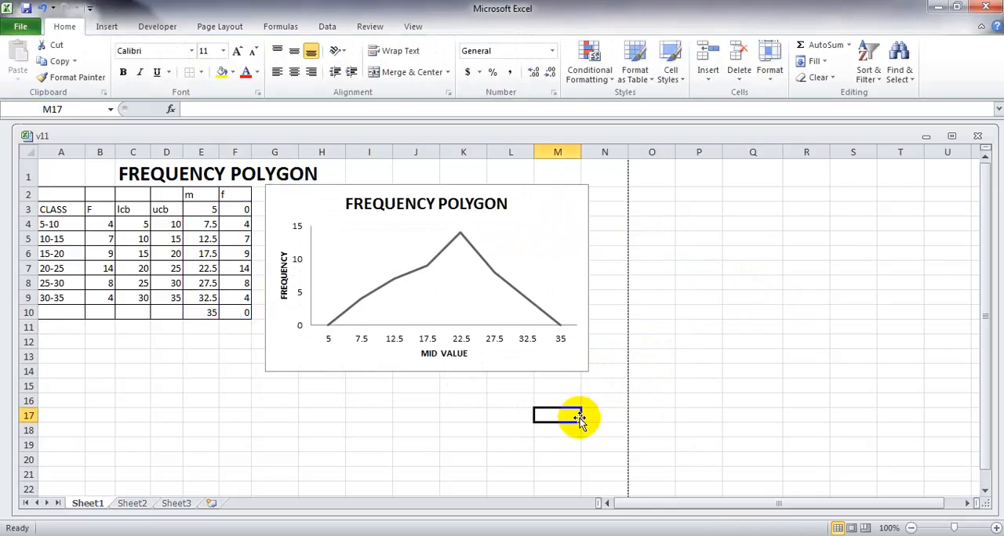